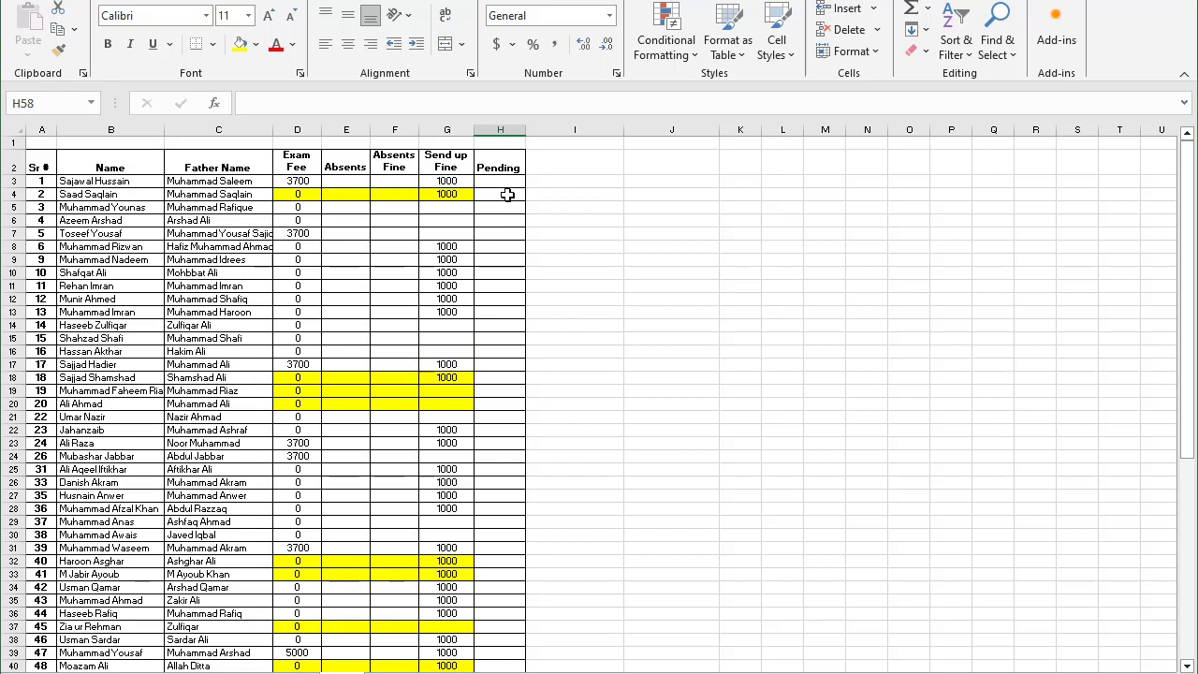
Examine the exam fee list with its empty Pending column, then review the full fee records in the Boys workbook.
drag(506, 184, 502, 643)
click(317, 493)
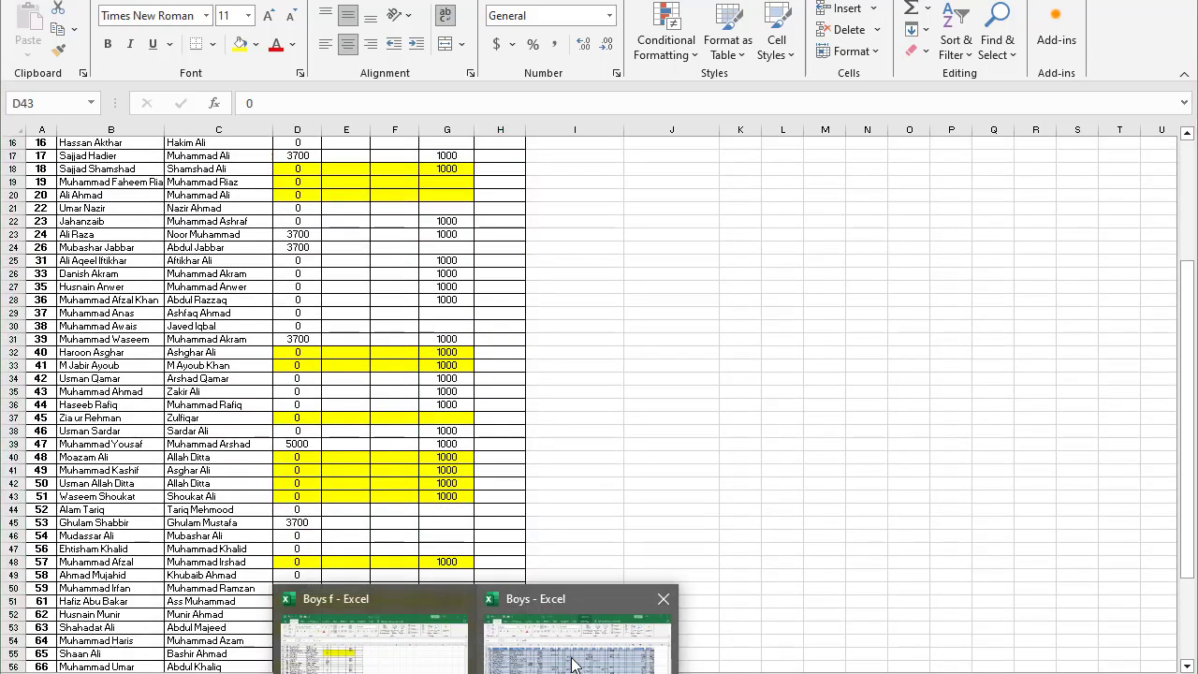
click(573, 655)
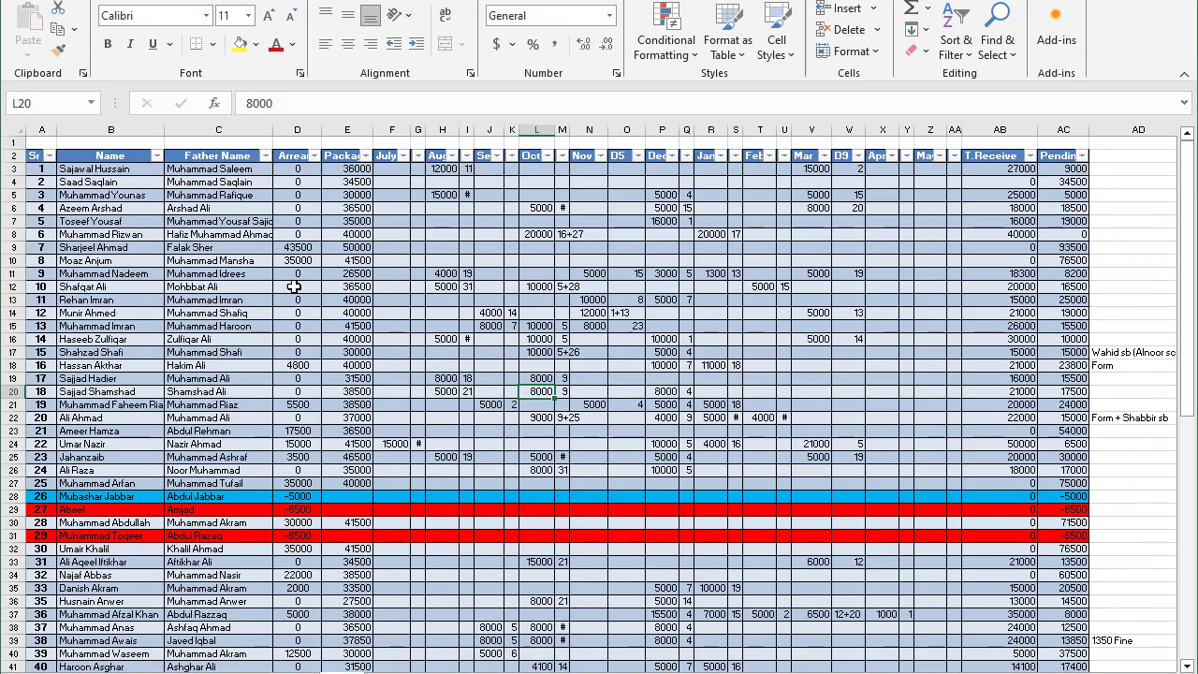
scroll(216, 234, down, 4)
scroll(215, 235, down, 10)
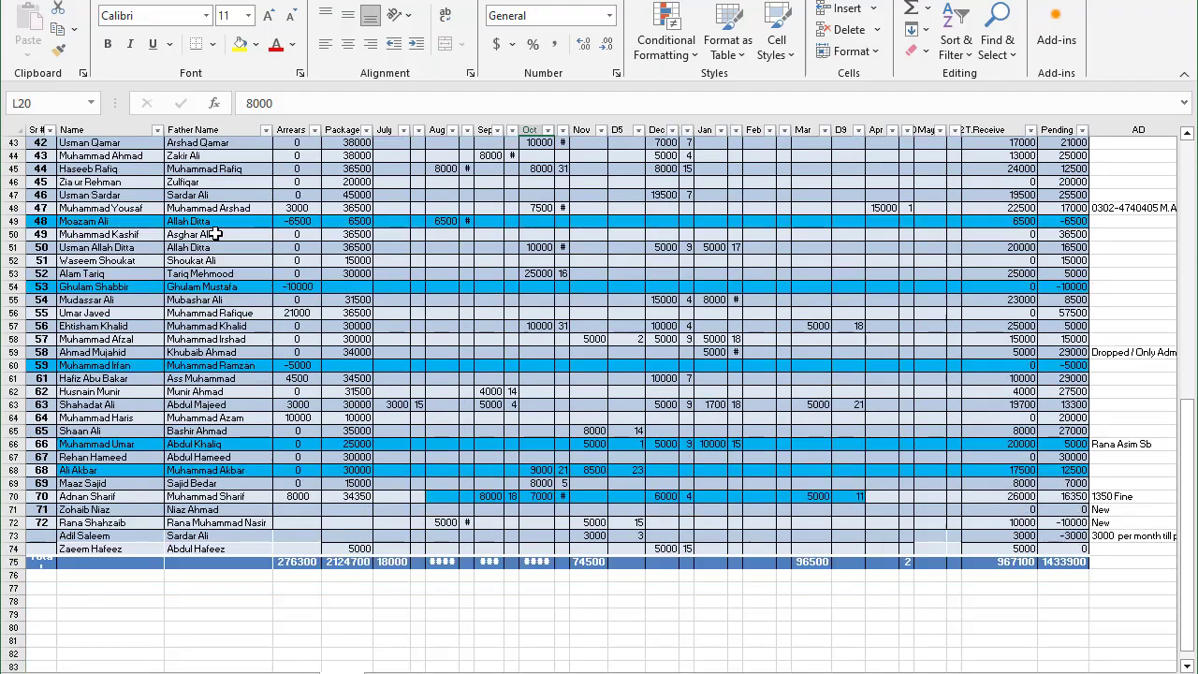
scroll(215, 234, up, 15)
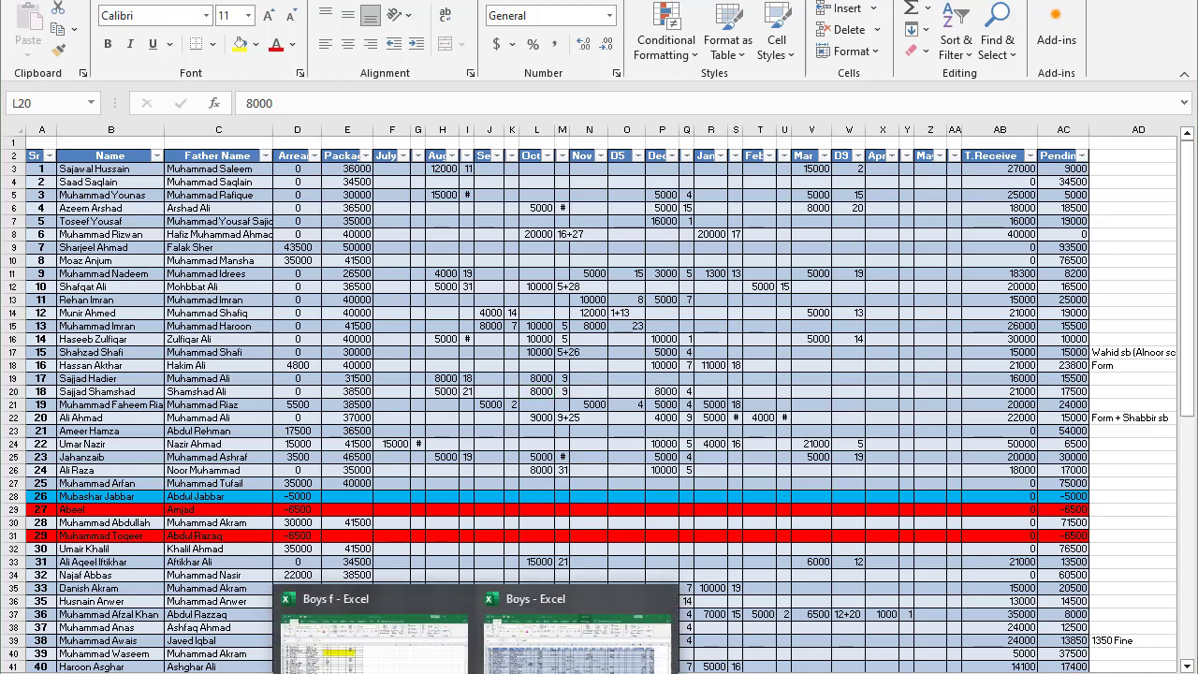
Return to the Boys f workbook and review its student rows and column headings from Sr # to Pending.
click(365, 634)
click(393, 432)
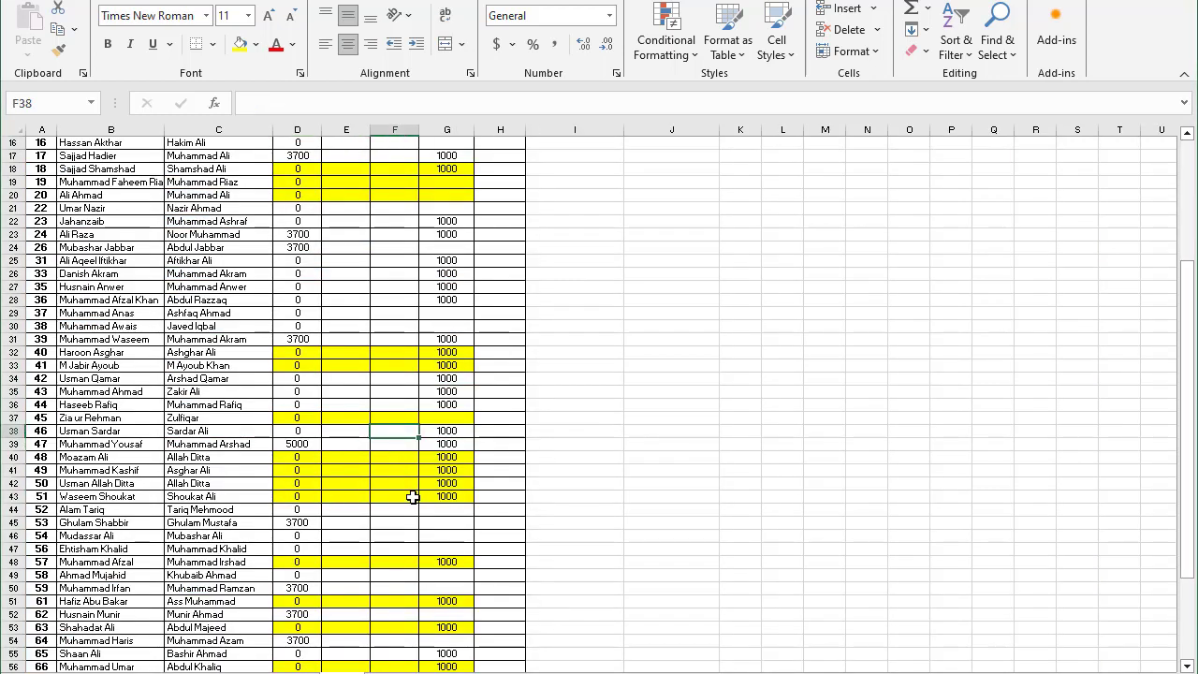
scroll(413, 497, up, 5)
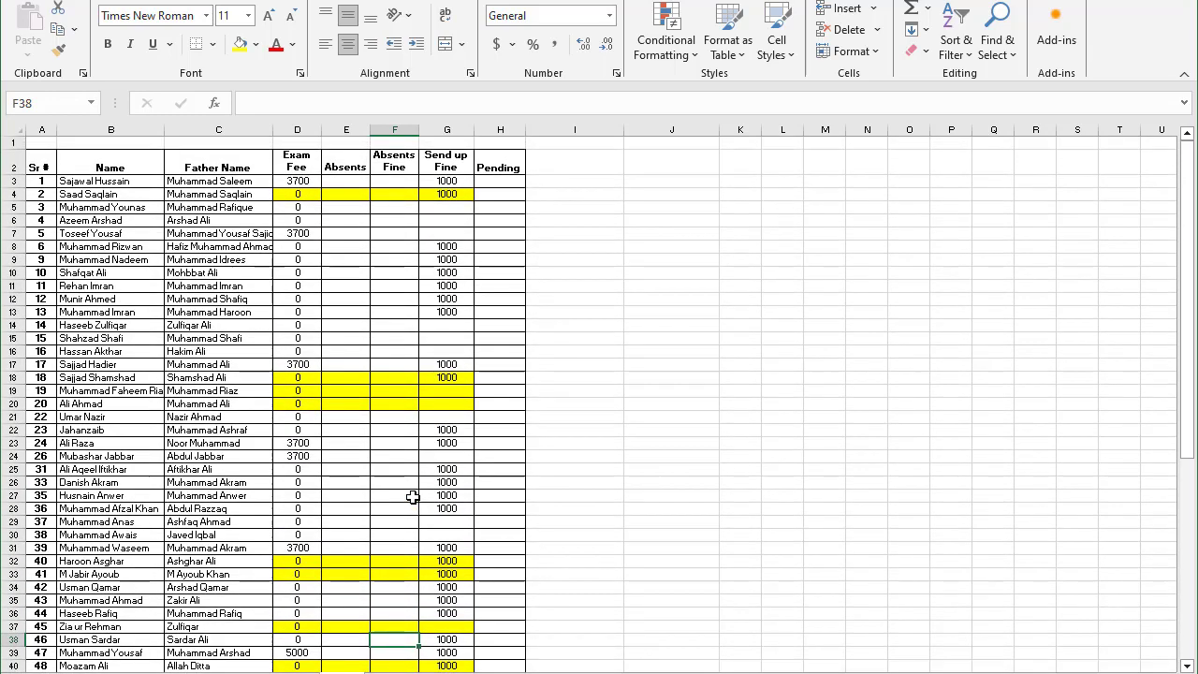
scroll(128, 322, down, 12)
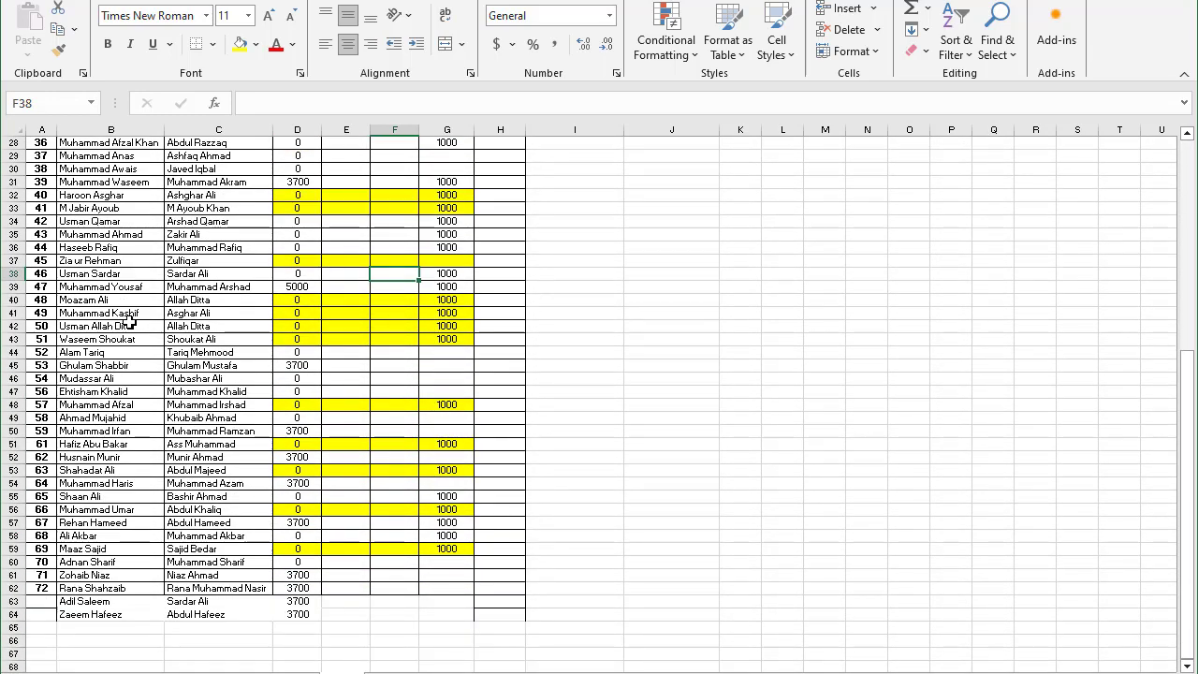
scroll(128, 322, up, 10)
scroll(129, 322, up, 2)
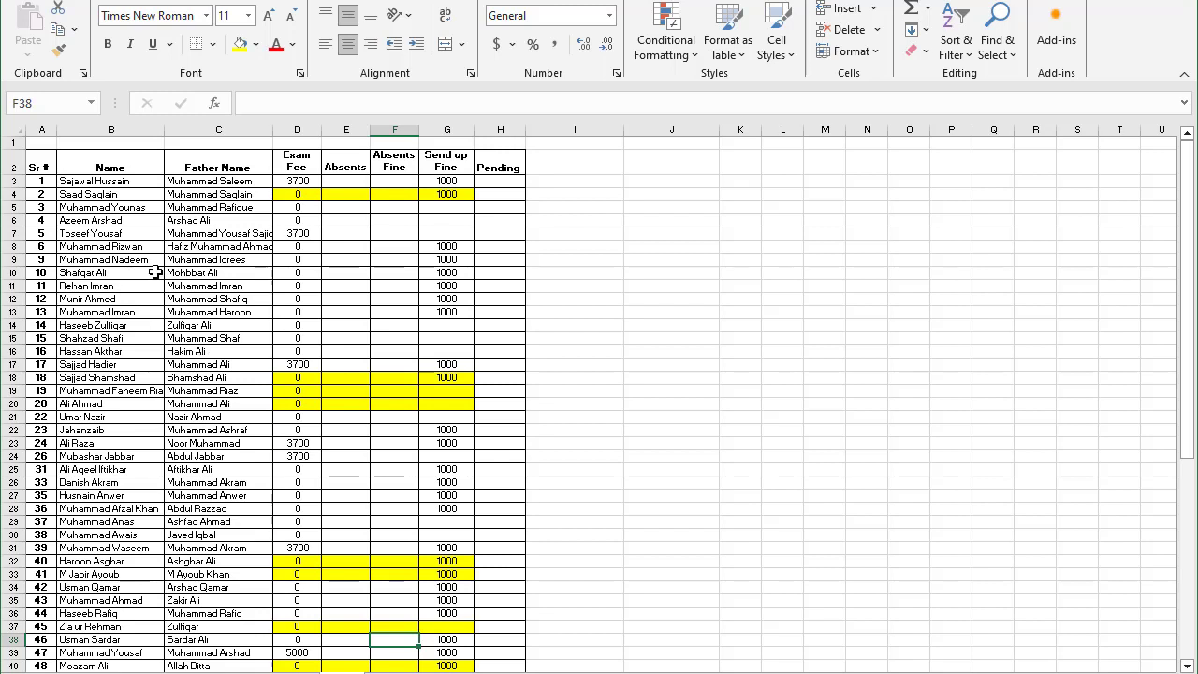
click(42, 167)
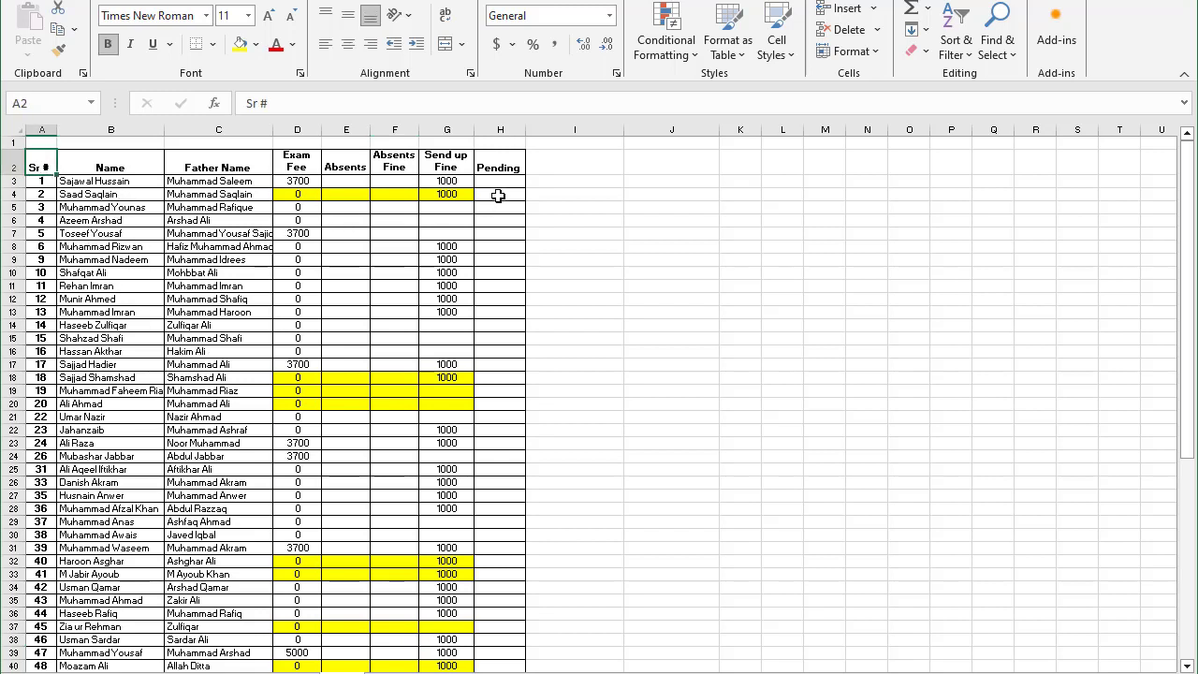
click(85, 183)
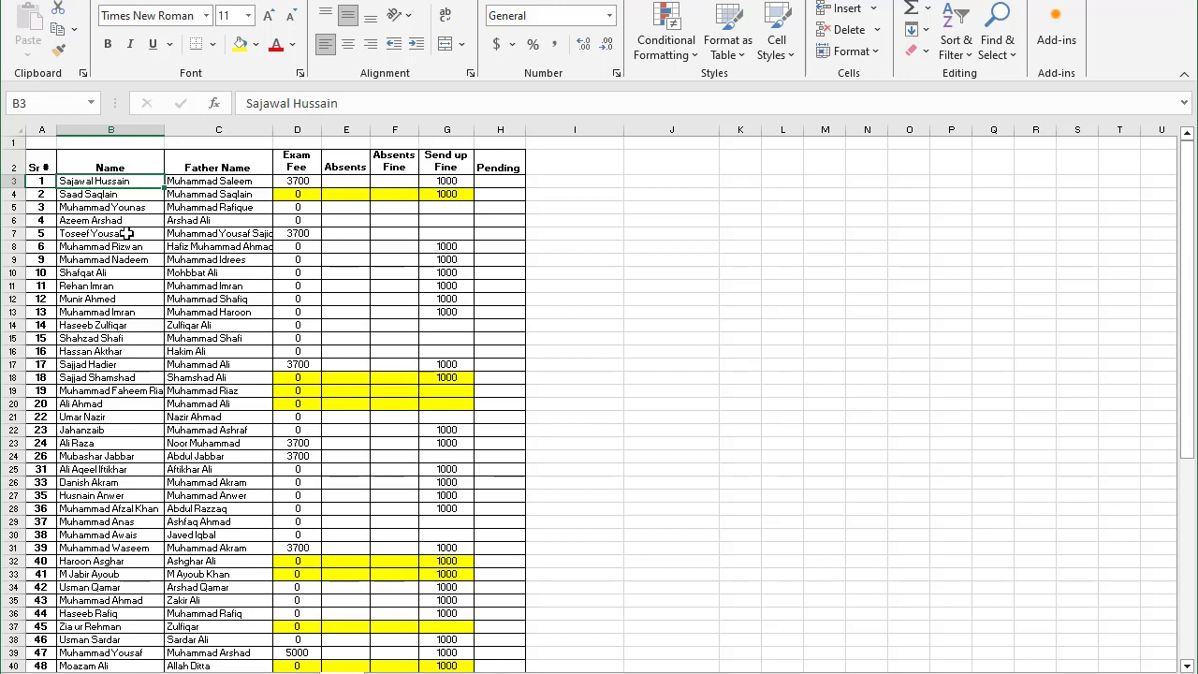
scroll(203, 339, down, 4)
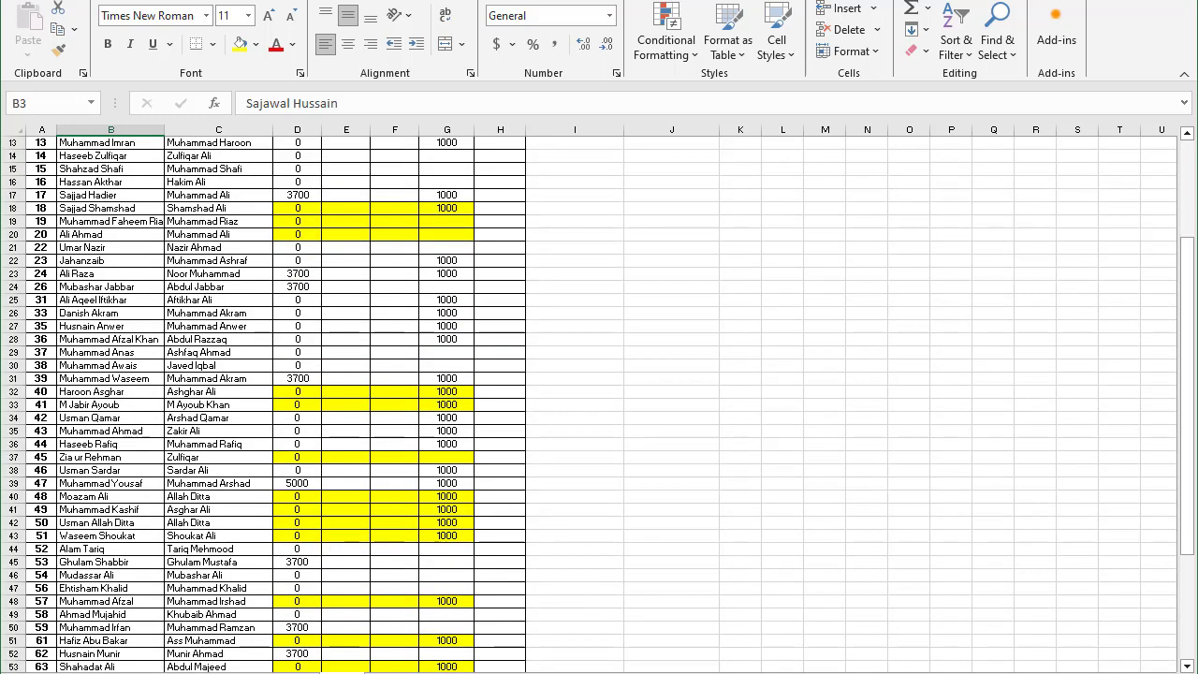
Switch to the Boys workbook and delete columns D through AB, from Arrears to T.Receive.
mouse_move(478, 672)
click(510, 622)
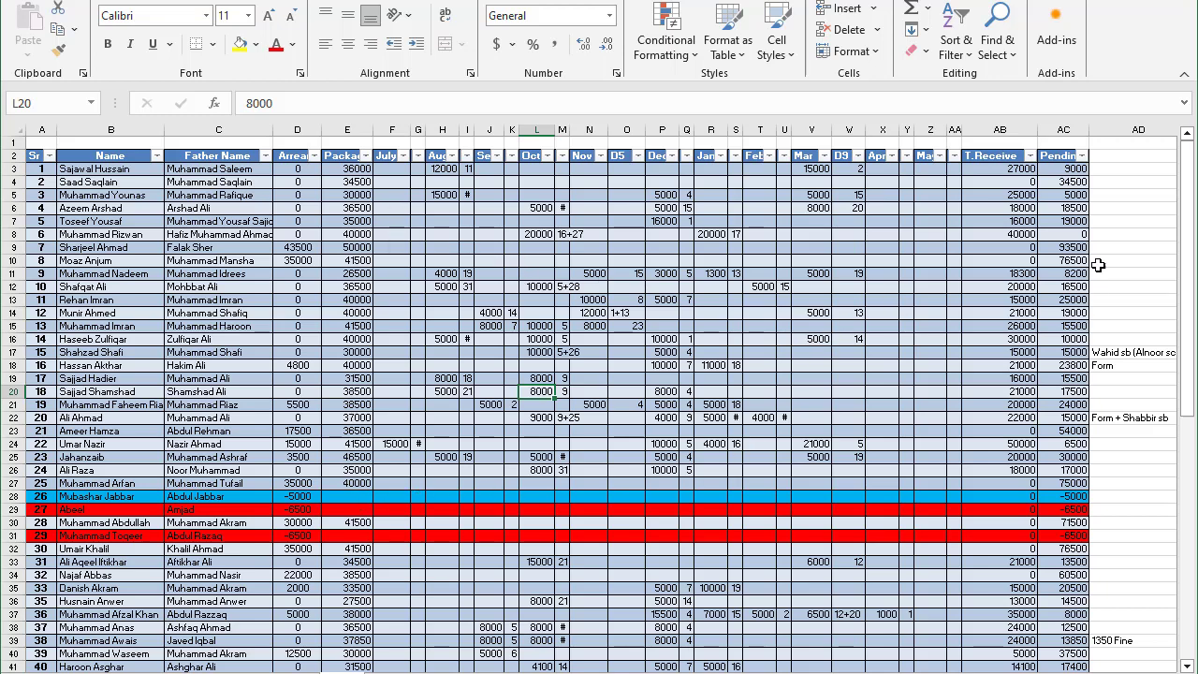
click(873, 402)
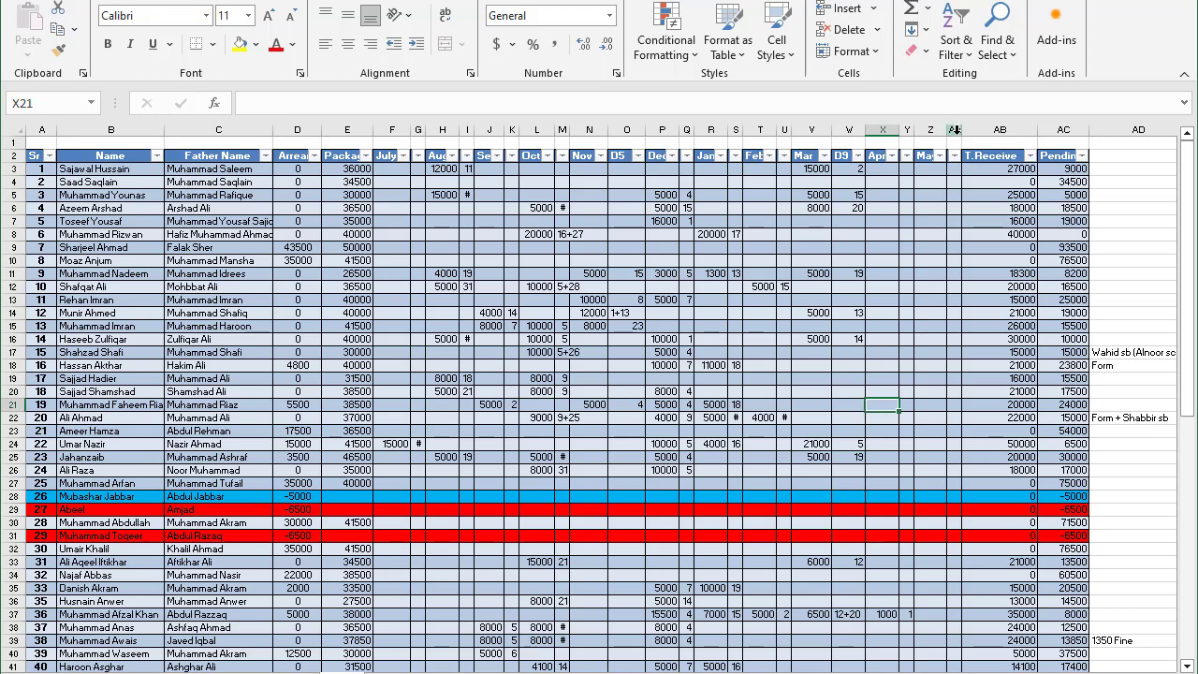
drag(1002, 129, 319, 133)
right_click(338, 125)
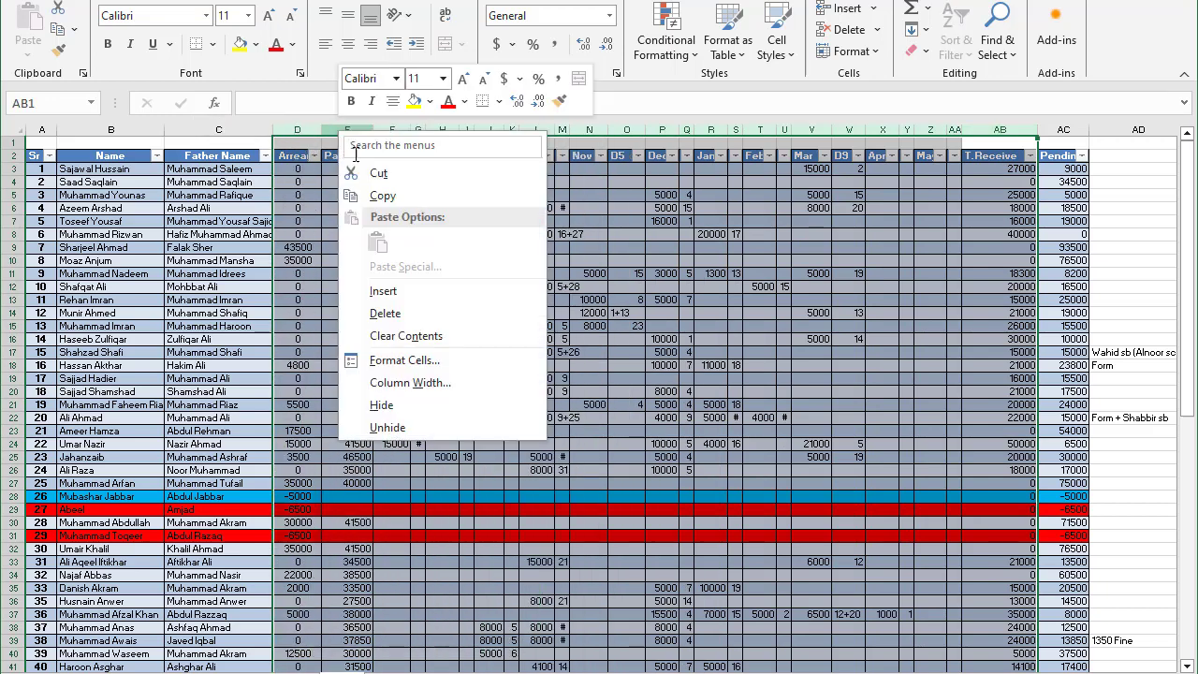
click(421, 313)
click(262, 299)
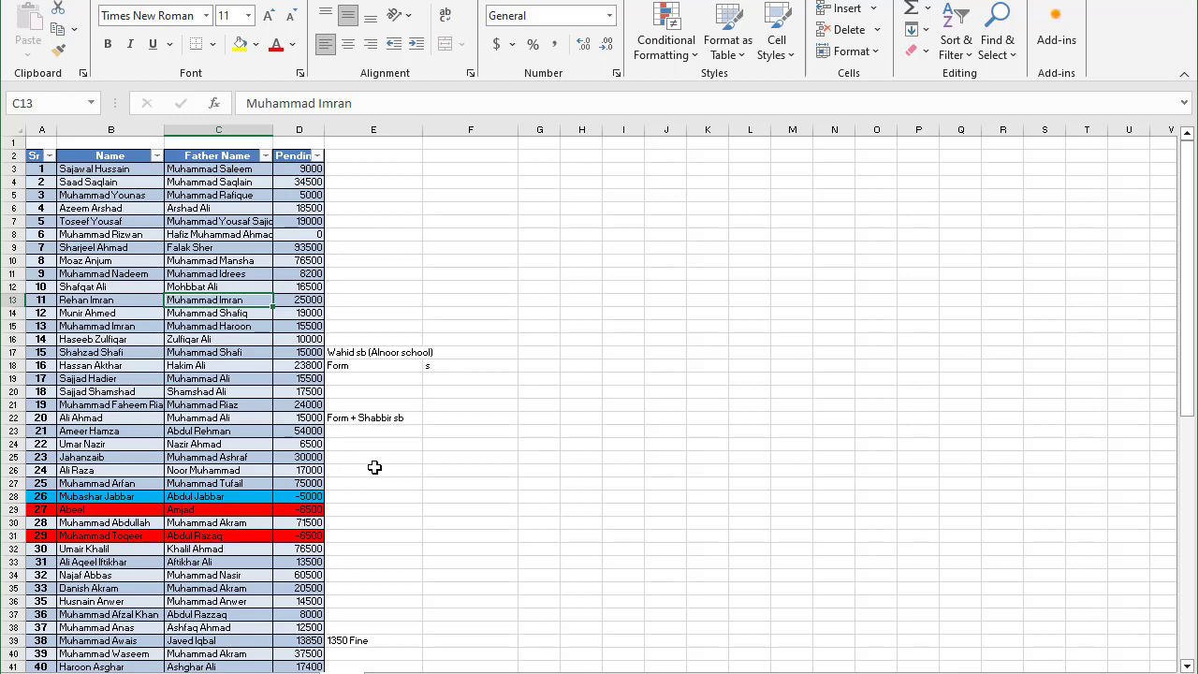
Copy the Sr #, Name, Father Name and Pending data in A2:D74, leaving out the total row.
scroll(128, 248, down, 2)
scroll(94, 224, up, 2)
drag(34, 159, 324, 655)
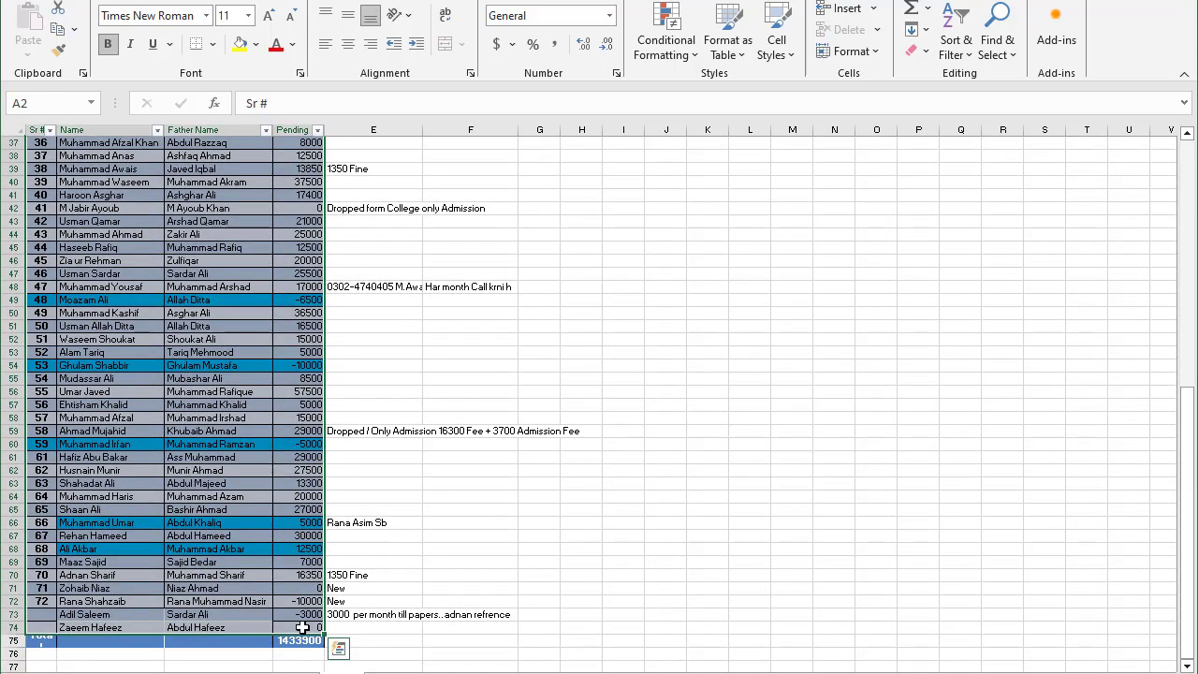
key(ctrl+c)
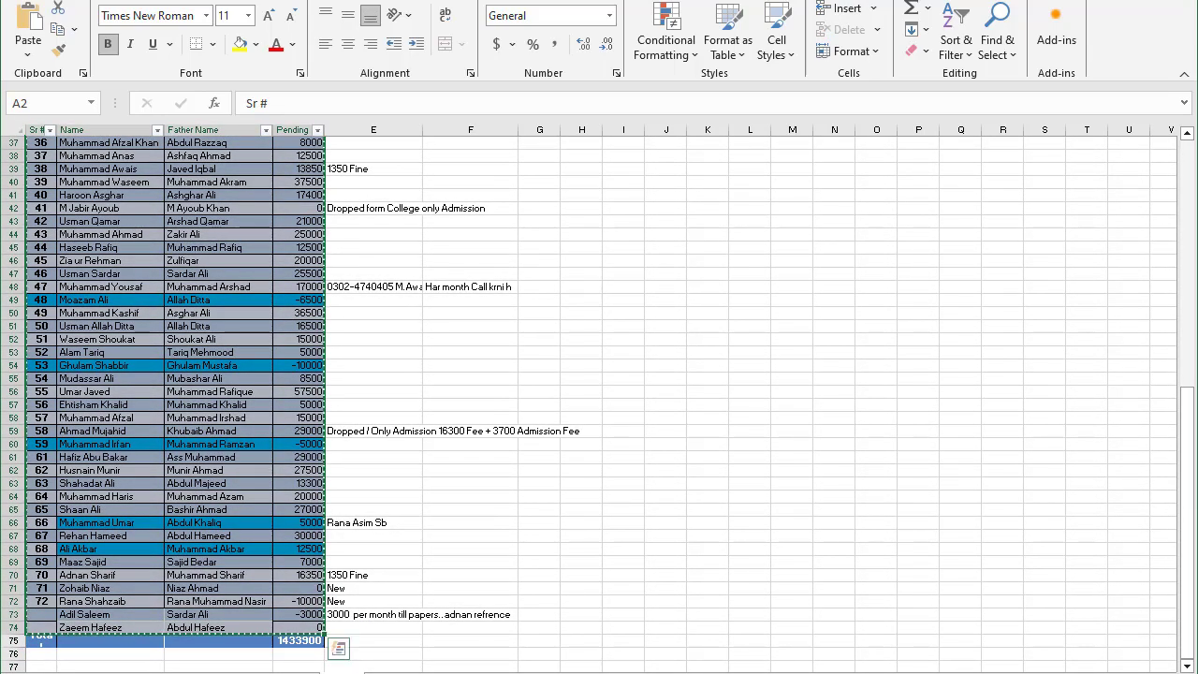
Paste the copied table into the Boys f workbook starting at cell J7 and look through the pasted rows.
click(475, 673)
click(375, 636)
scroll(740, 515, up, 9)
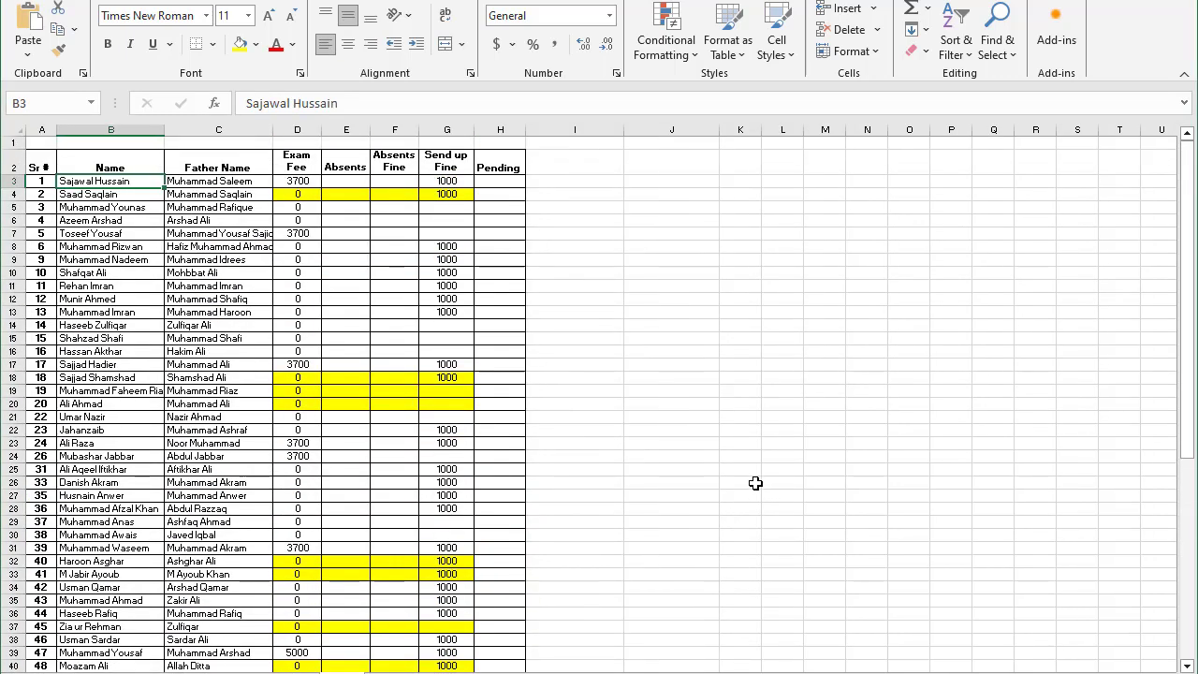
click(697, 234)
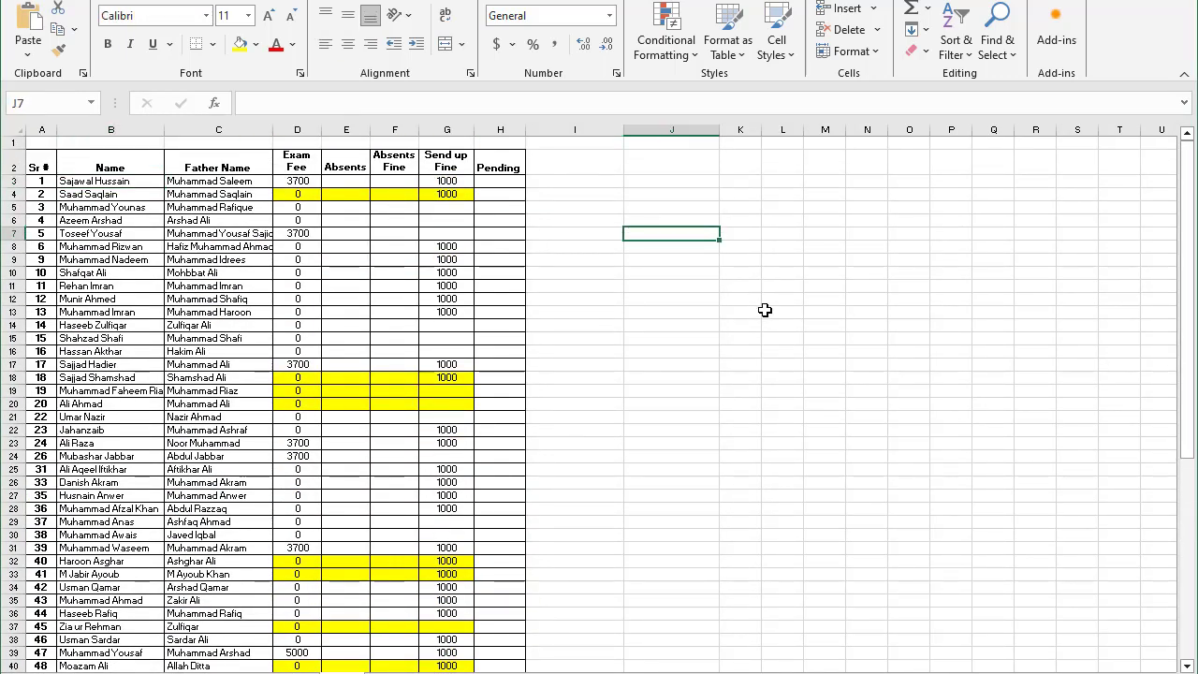
key(ctrl+v)
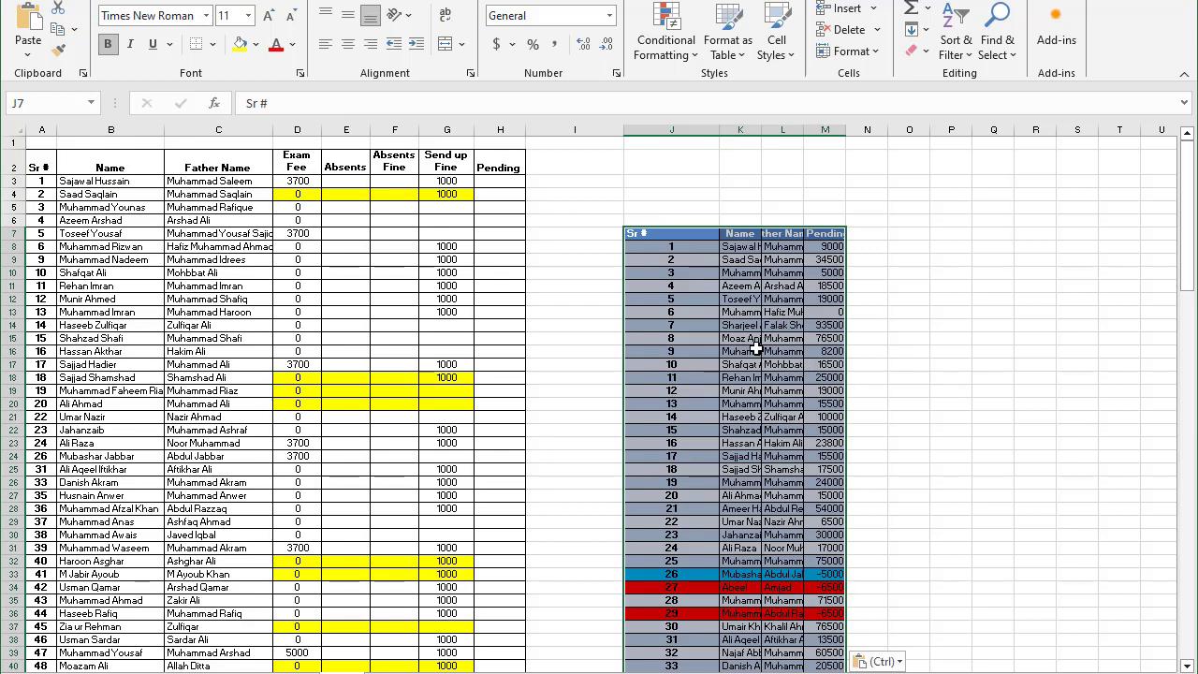
click(749, 351)
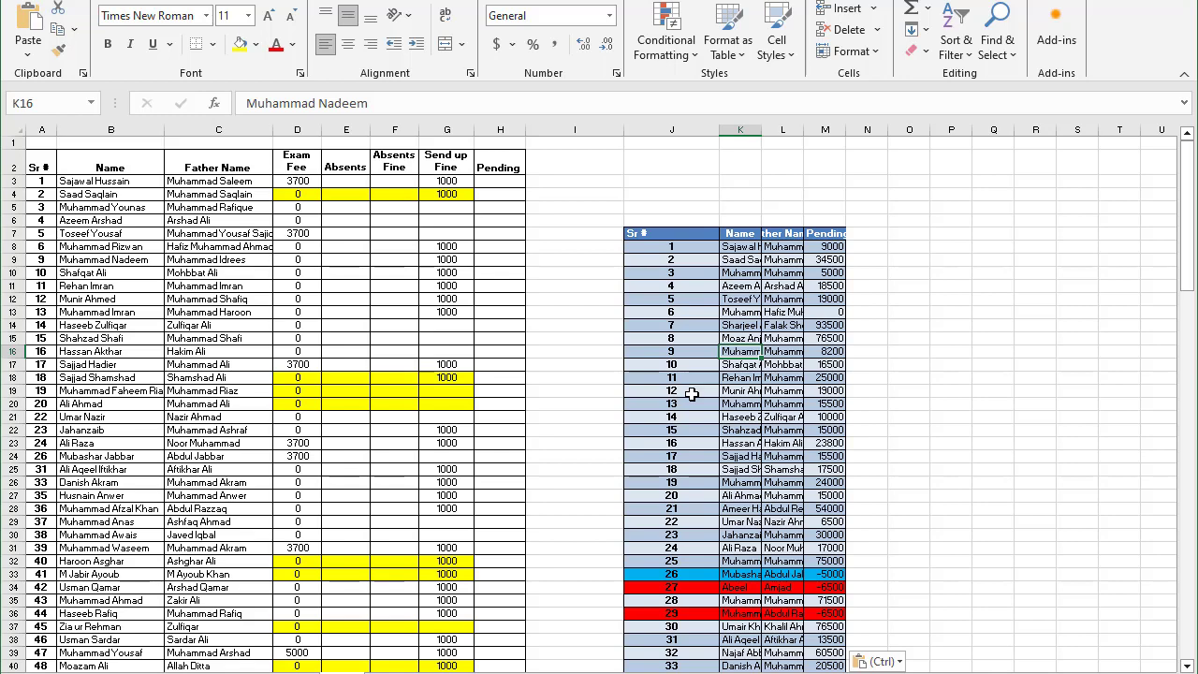
click(701, 246)
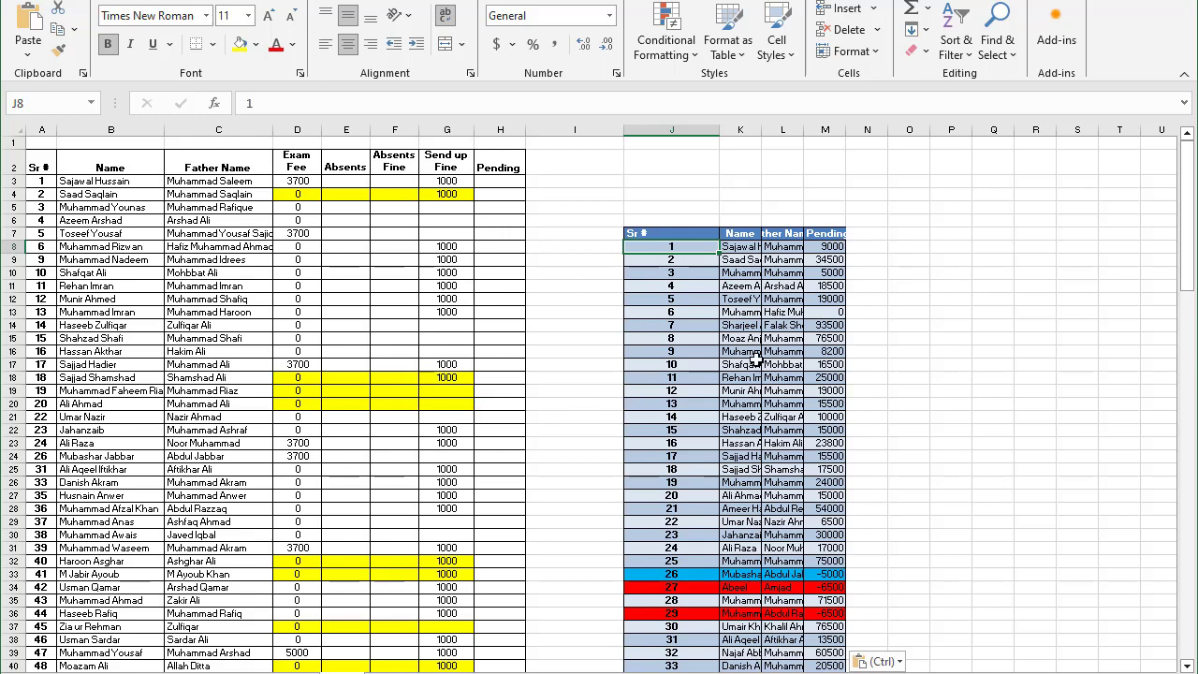
scroll(699, 312, down, 20)
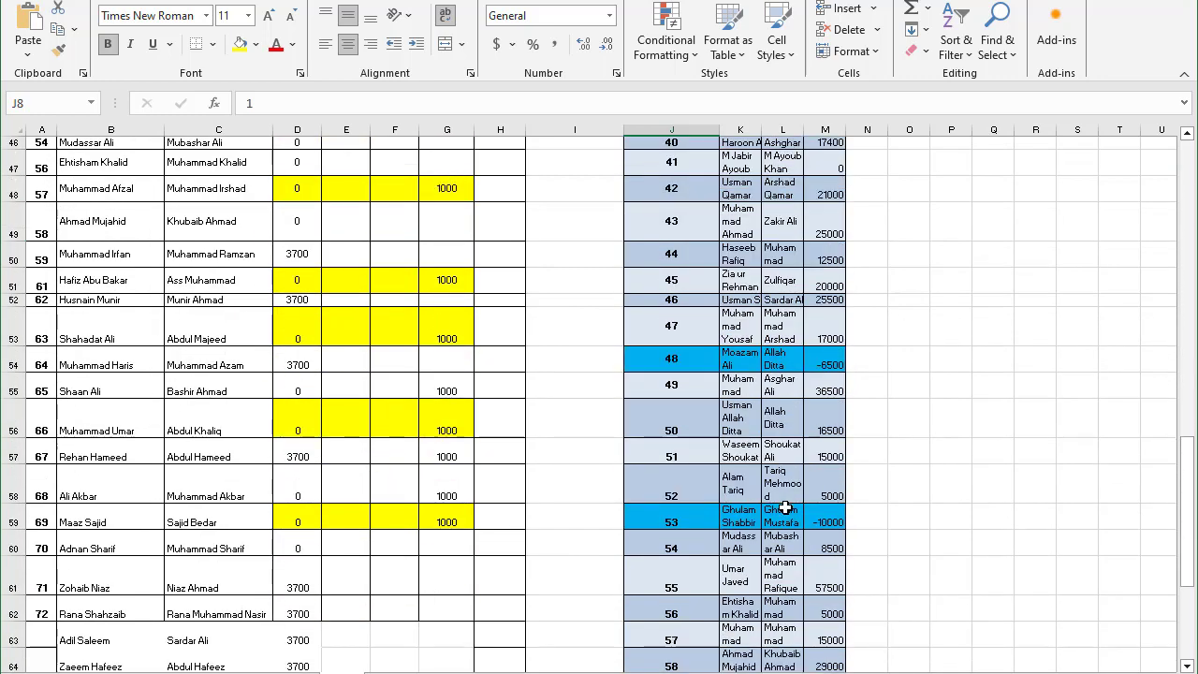
scroll(575, 484, up, 20)
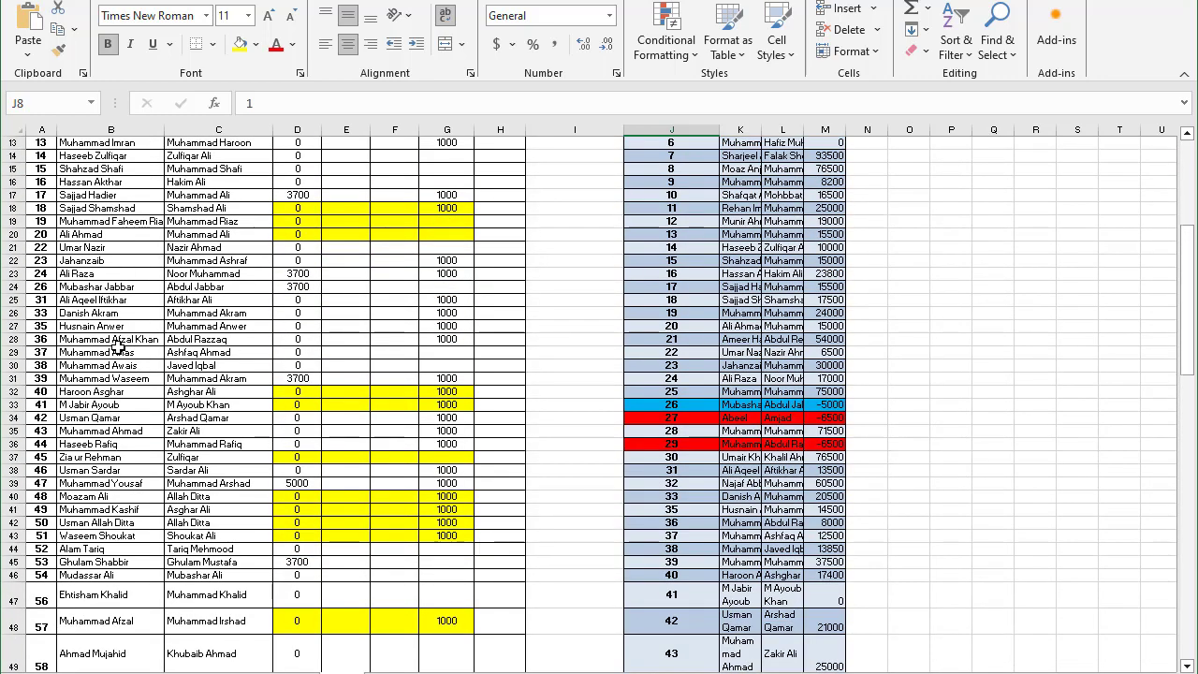
Apply the Duplicate Values highlight rule to the student names in B3:B64.
click(385, 324)
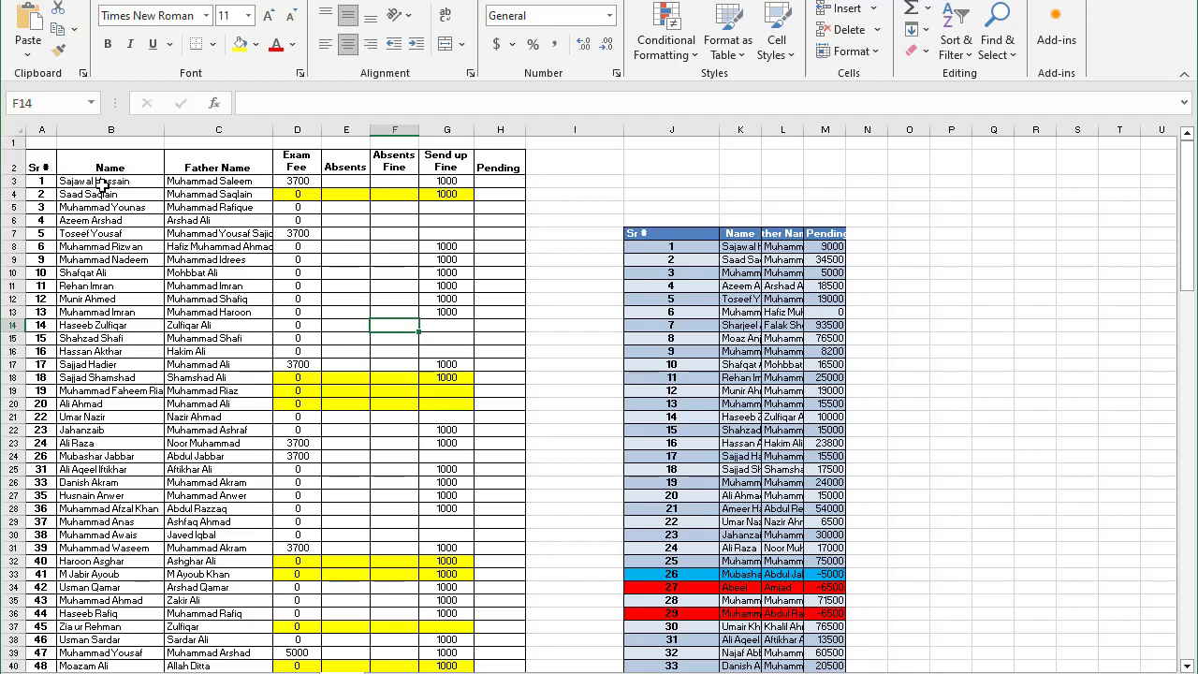
drag(103, 184, 117, 599)
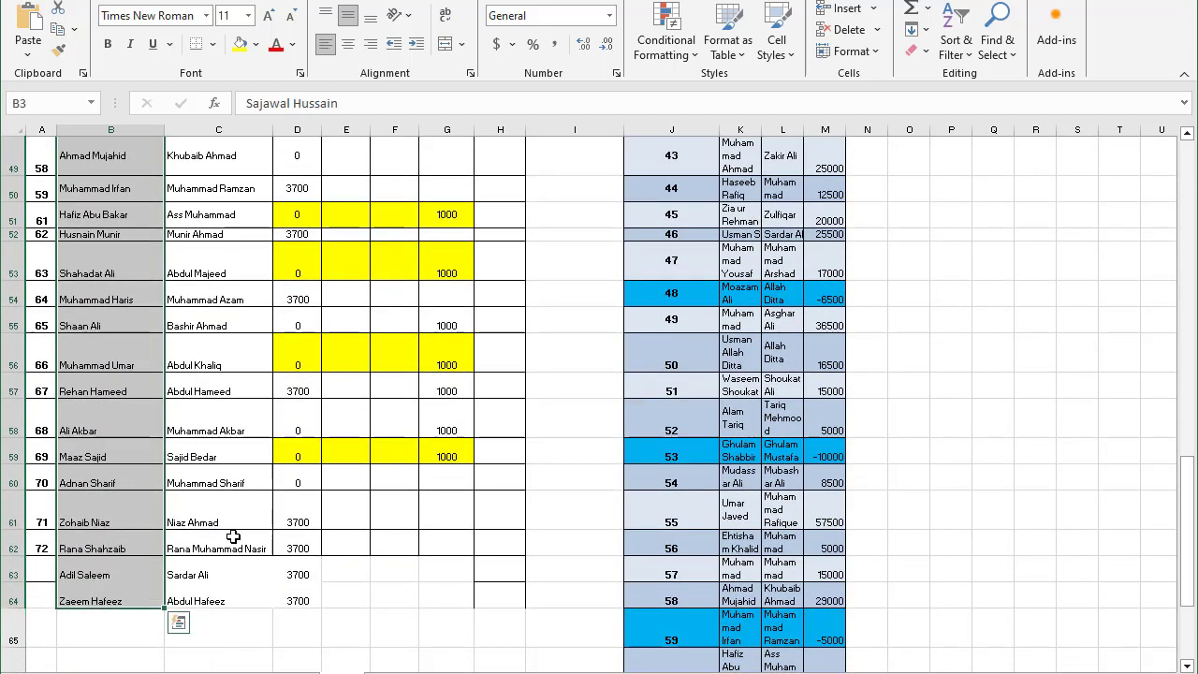
click(694, 57)
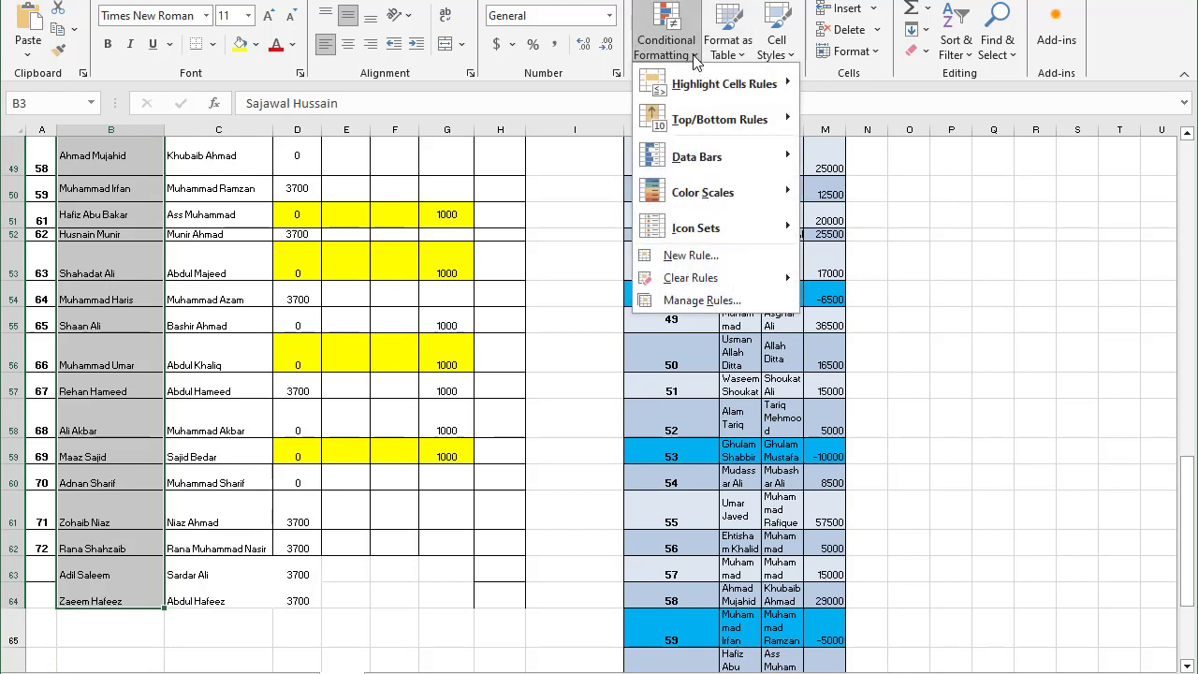
mouse_move(709, 87)
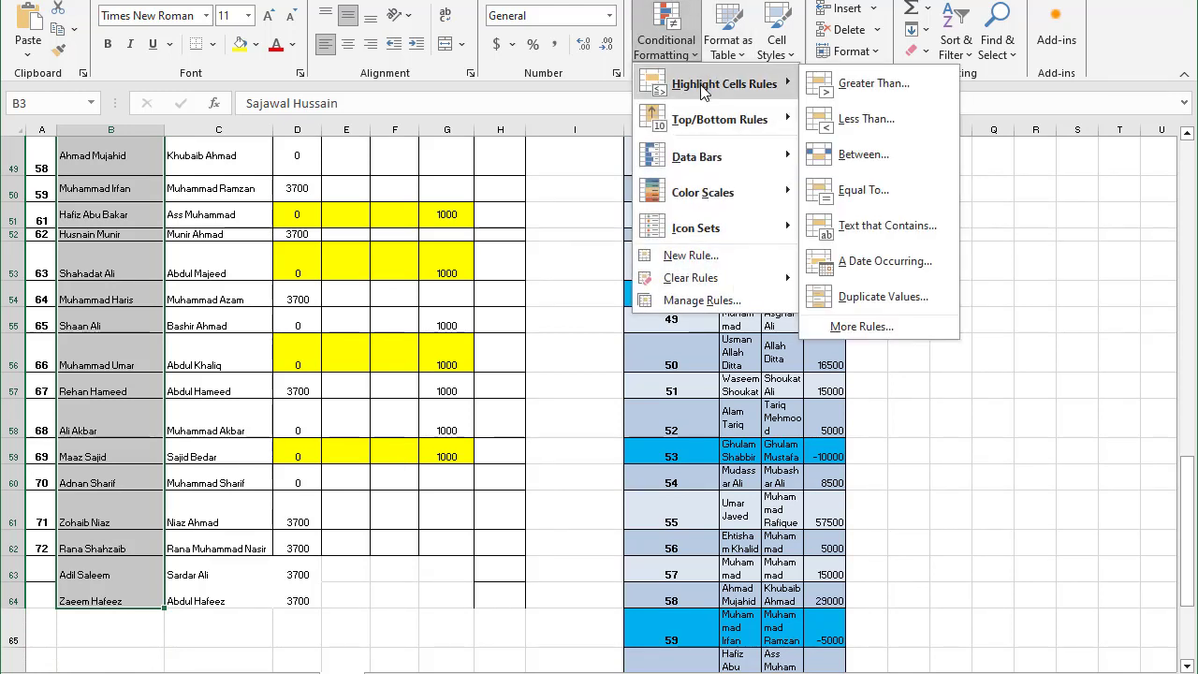
click(871, 297)
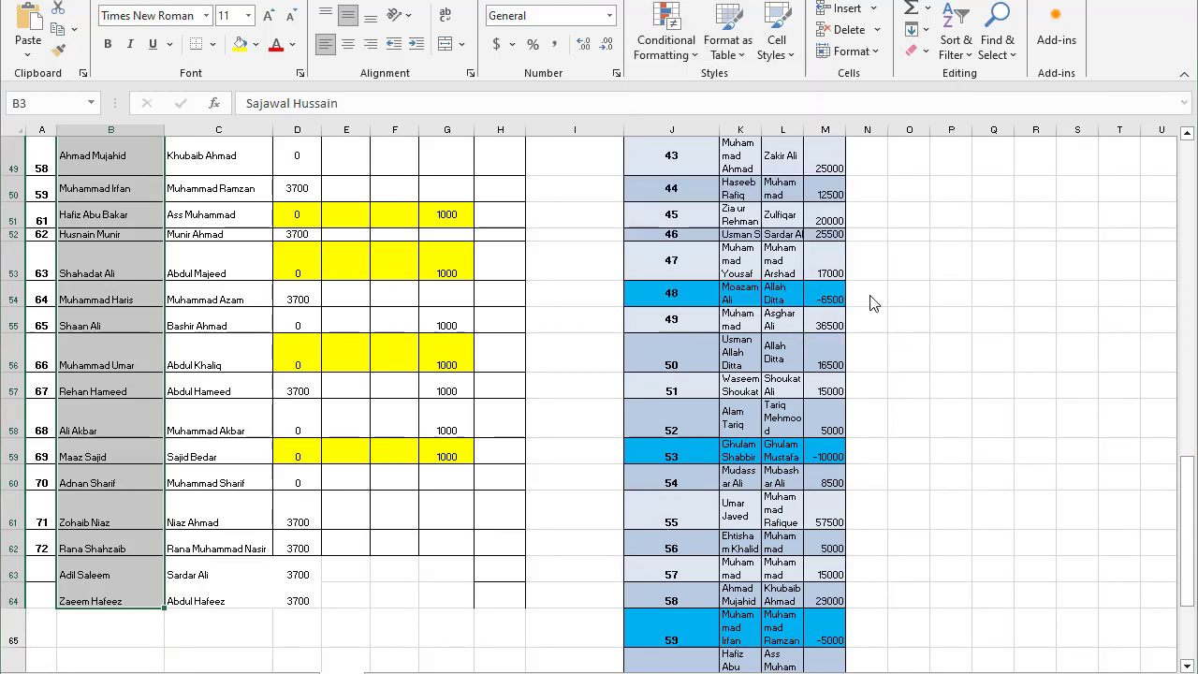
click(654, 271)
Examine the whole Name column of the exam fee list for highlighted duplicate names.
scroll(110, 378, up, 11)
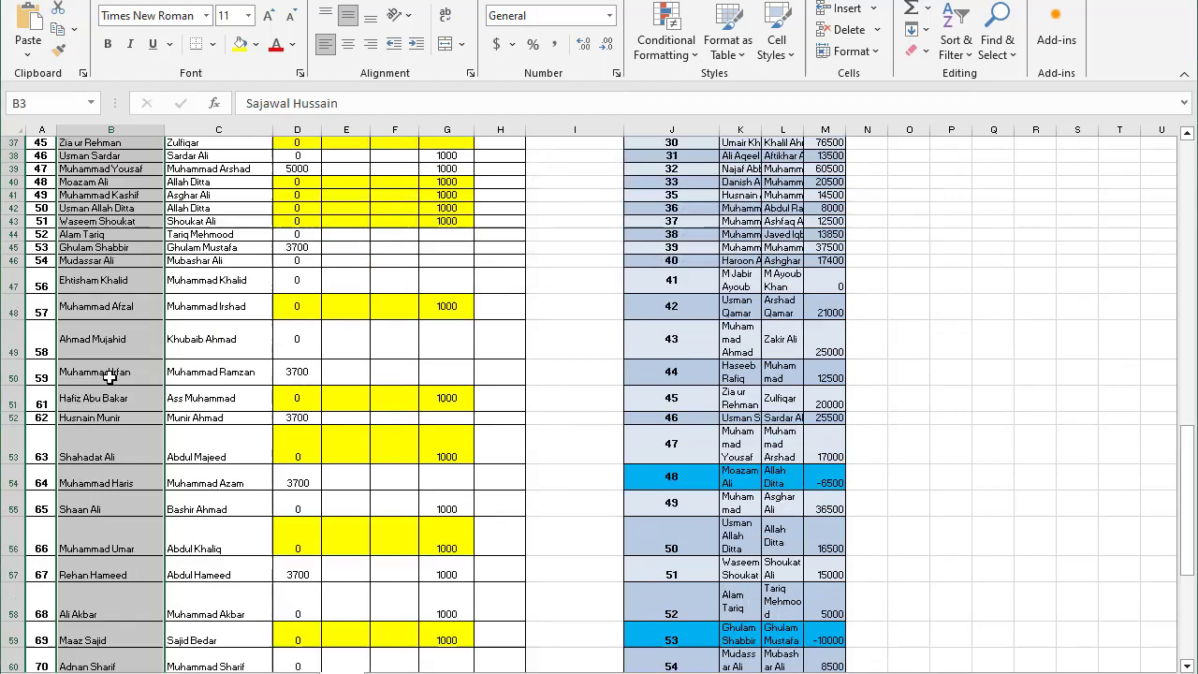
scroll(111, 379, up, 5)
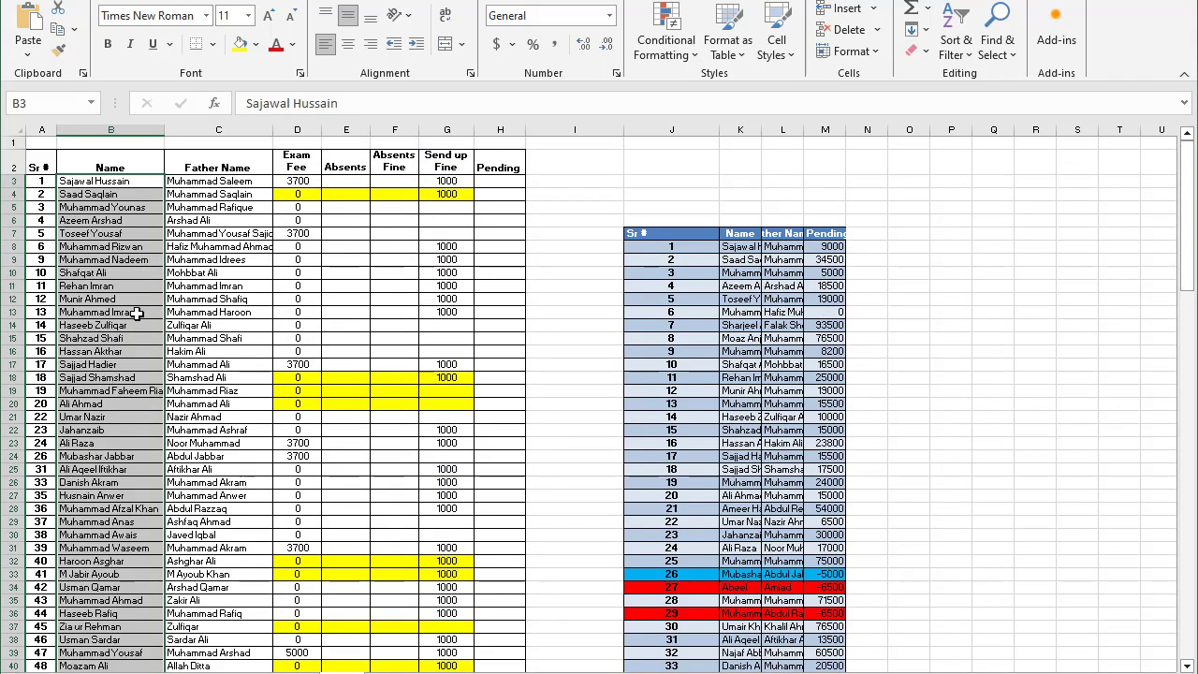
scroll(136, 314, down, 6)
scroll(137, 314, down, 11)
scroll(137, 318, up, 15)
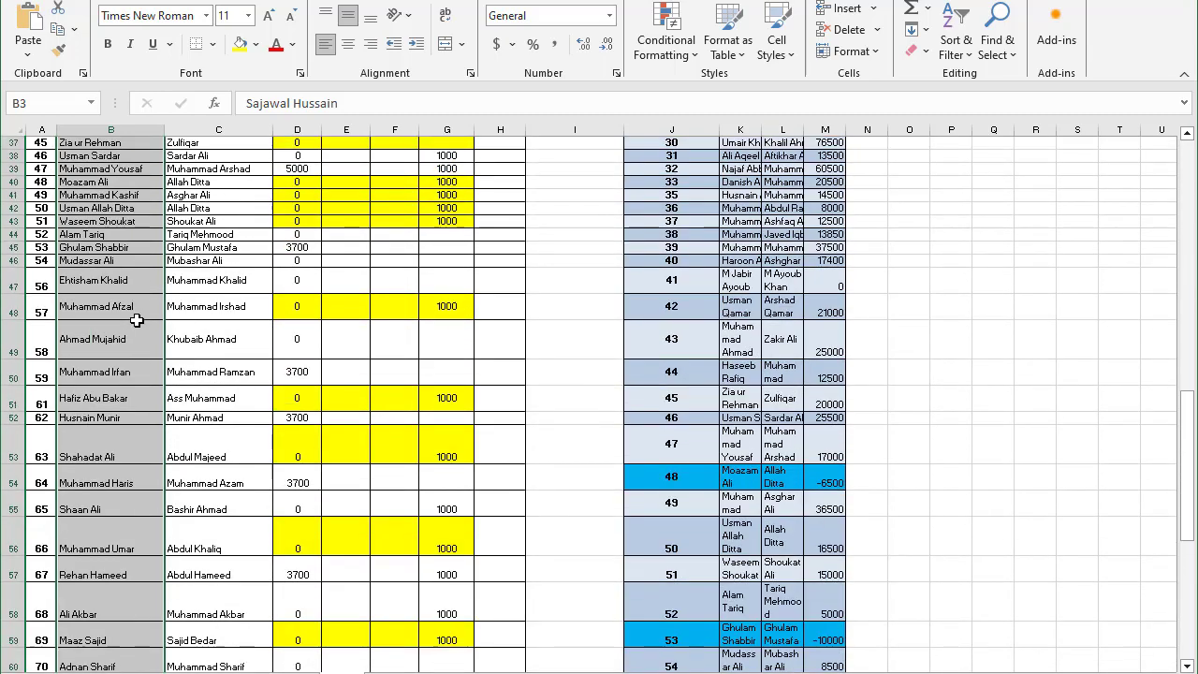
scroll(137, 320, up, 2)
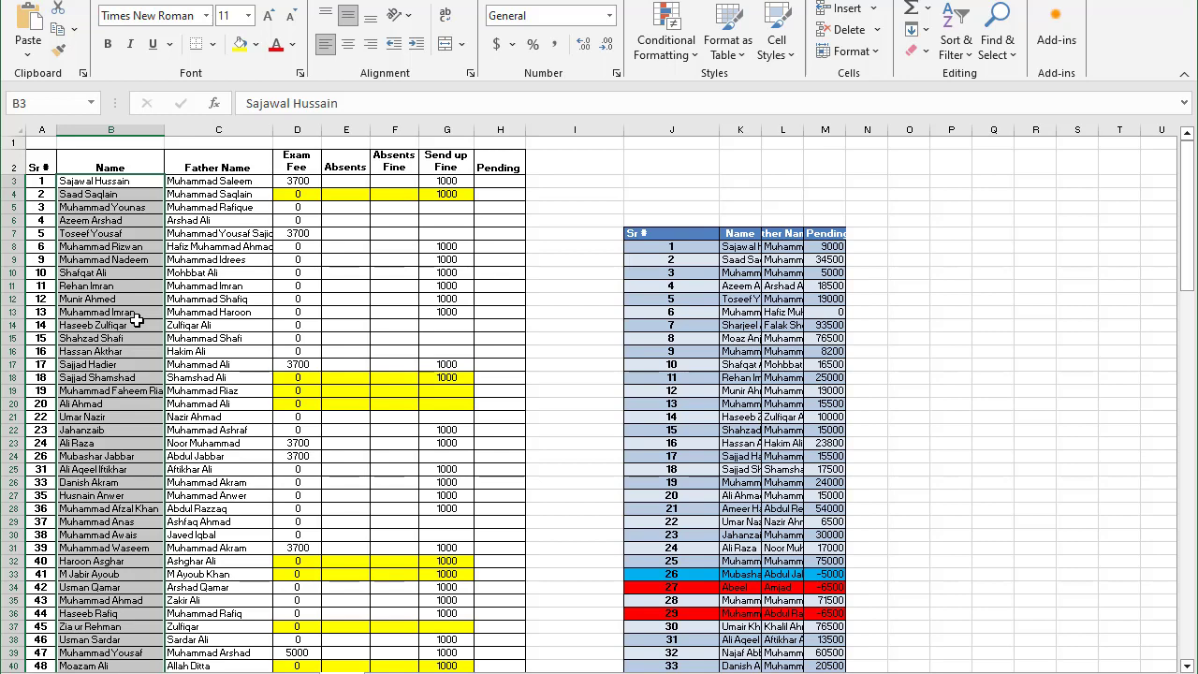
scroll(136, 321, down, 9)
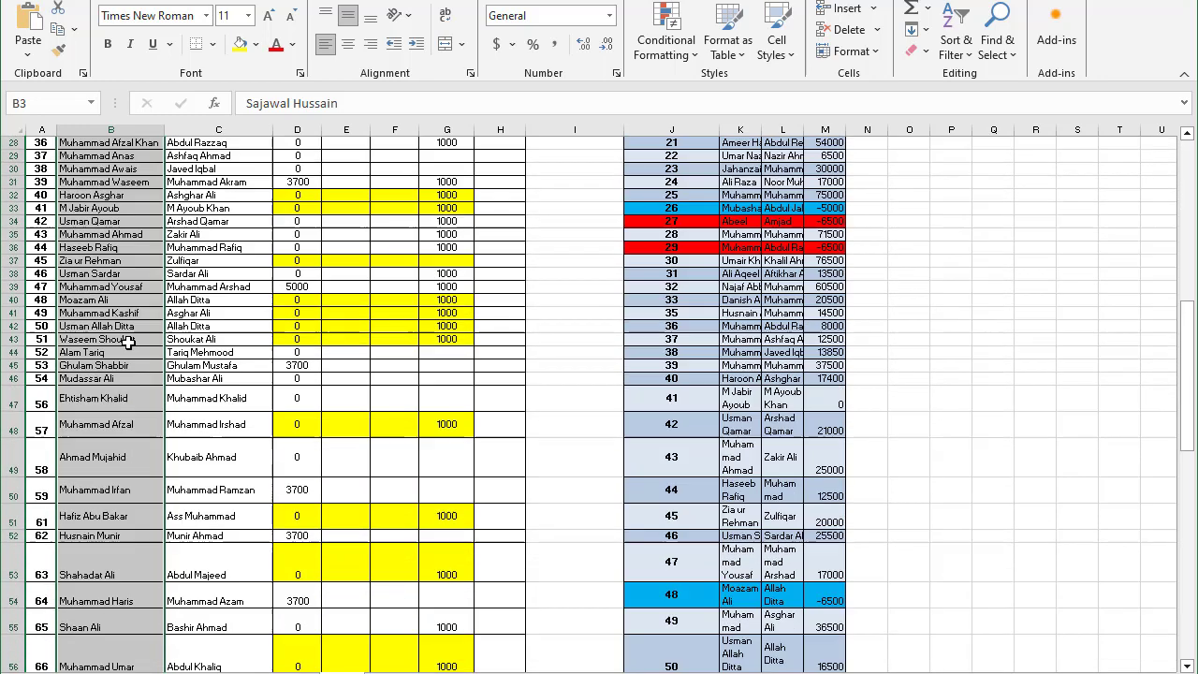
scroll(128, 343, up, 9)
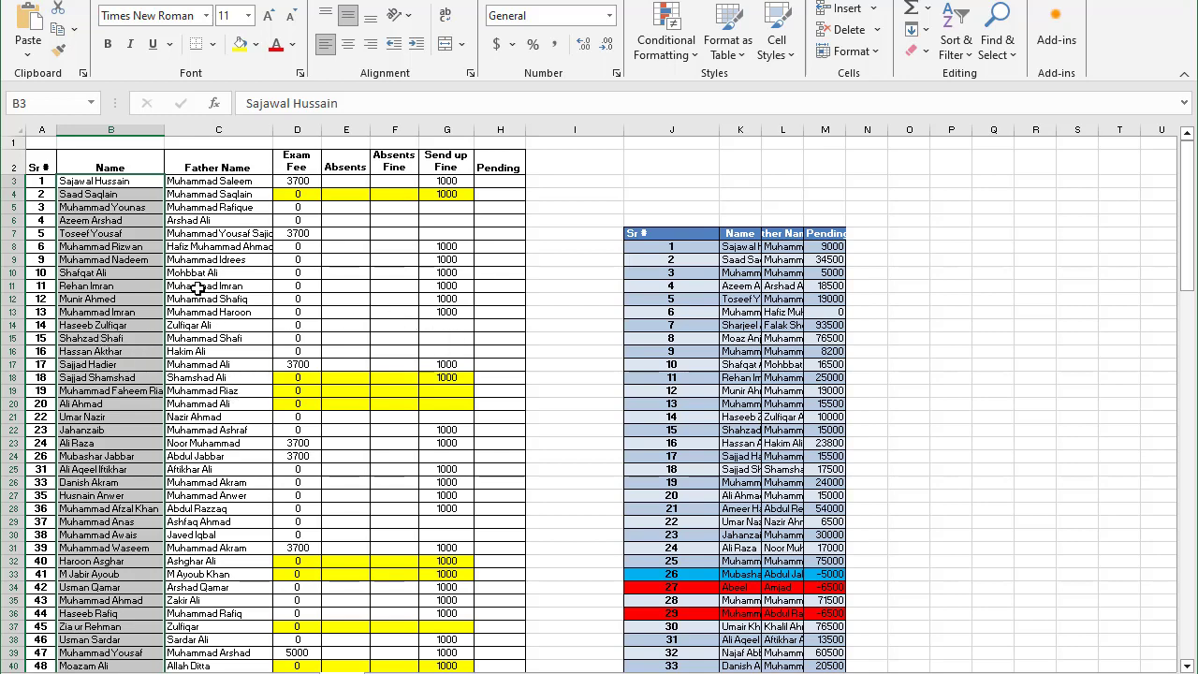
Compare the student rows of the exam fee list with the Pending amounts in the pasted table.
click(147, 183)
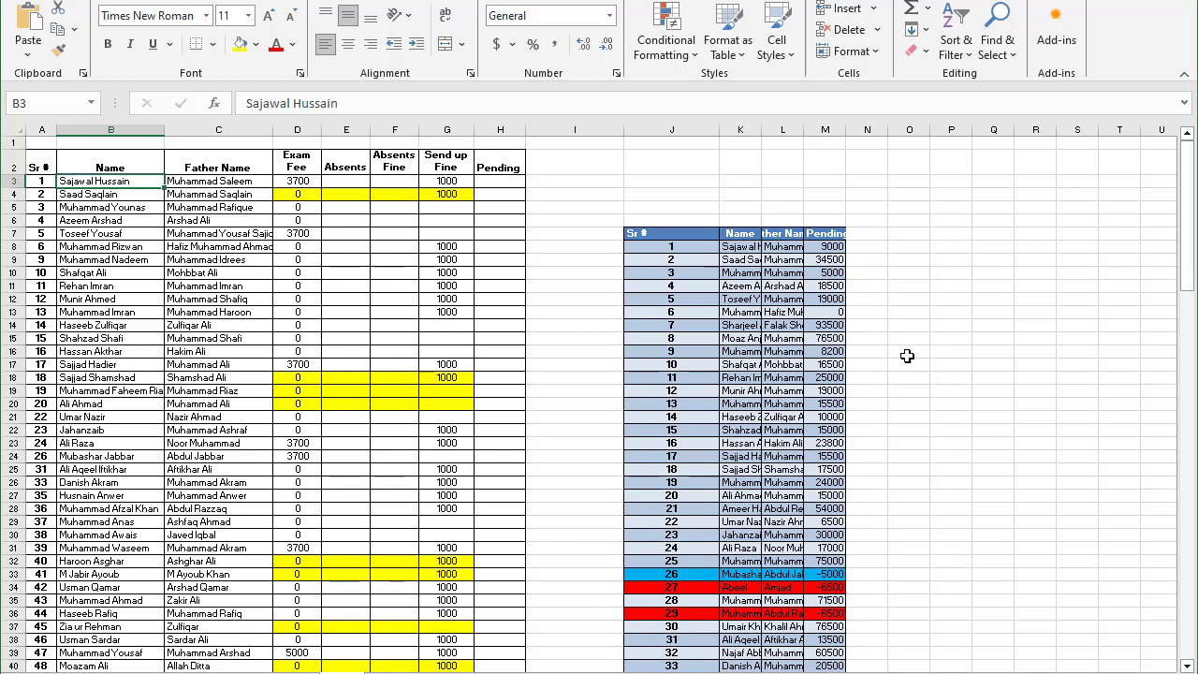
click(840, 249)
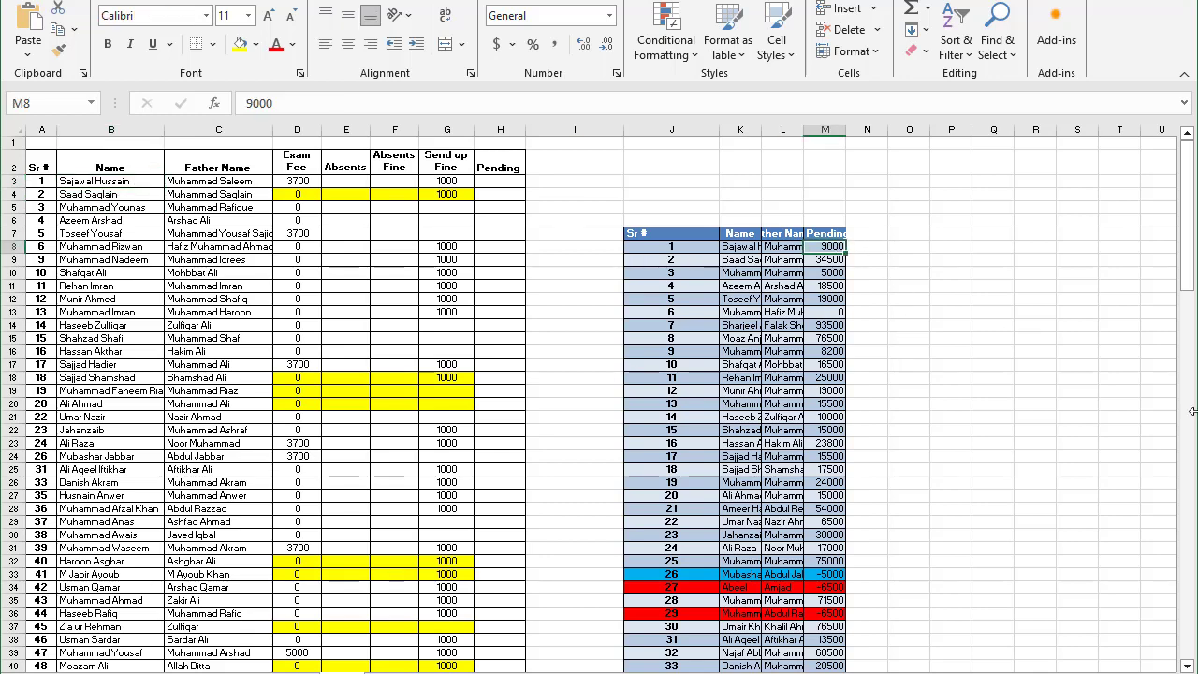
scroll(180, 520, down, 5)
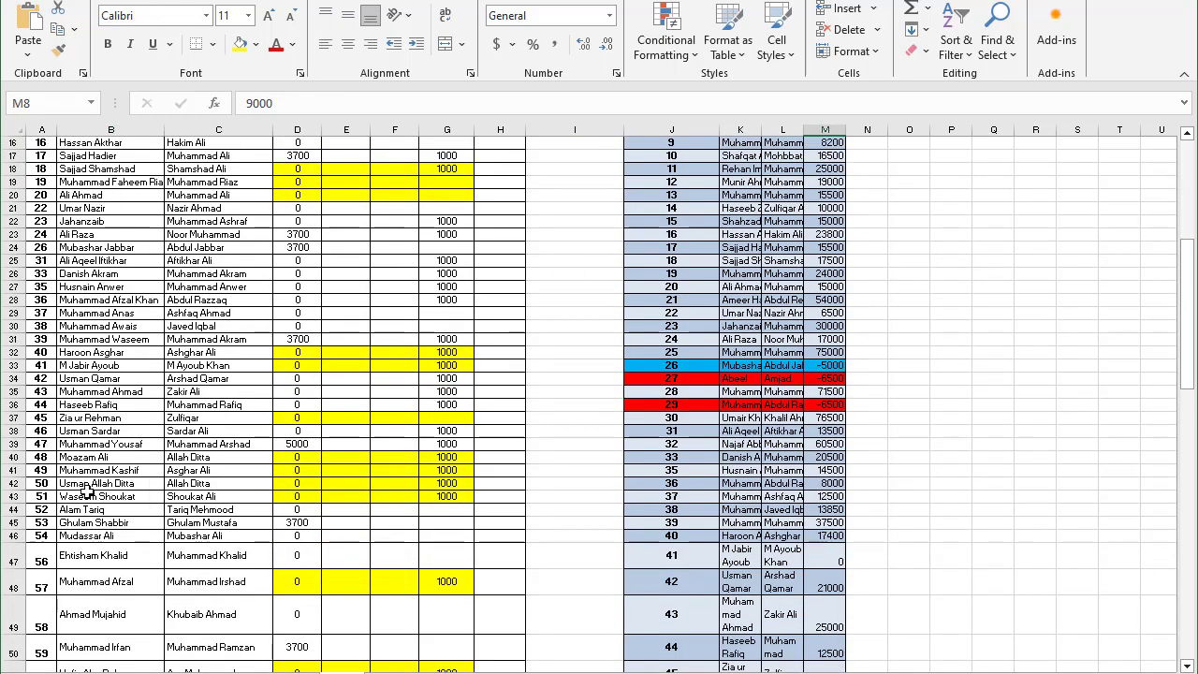
click(131, 497)
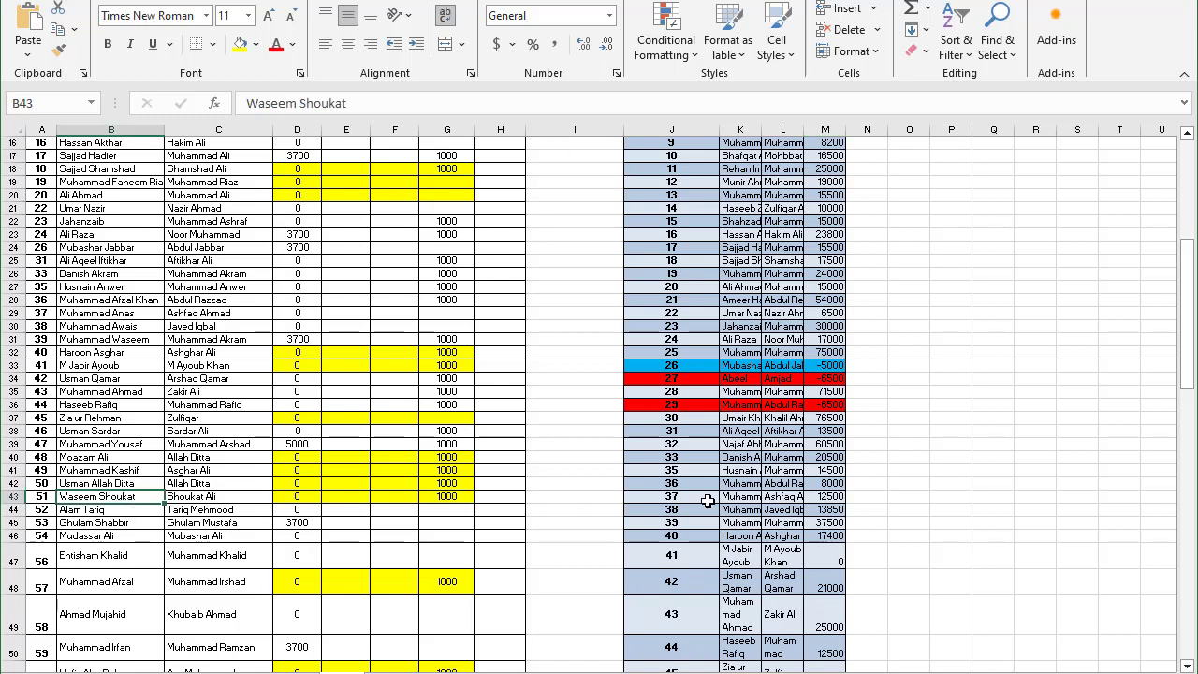
click(834, 498)
scroll(281, 461, up, 5)
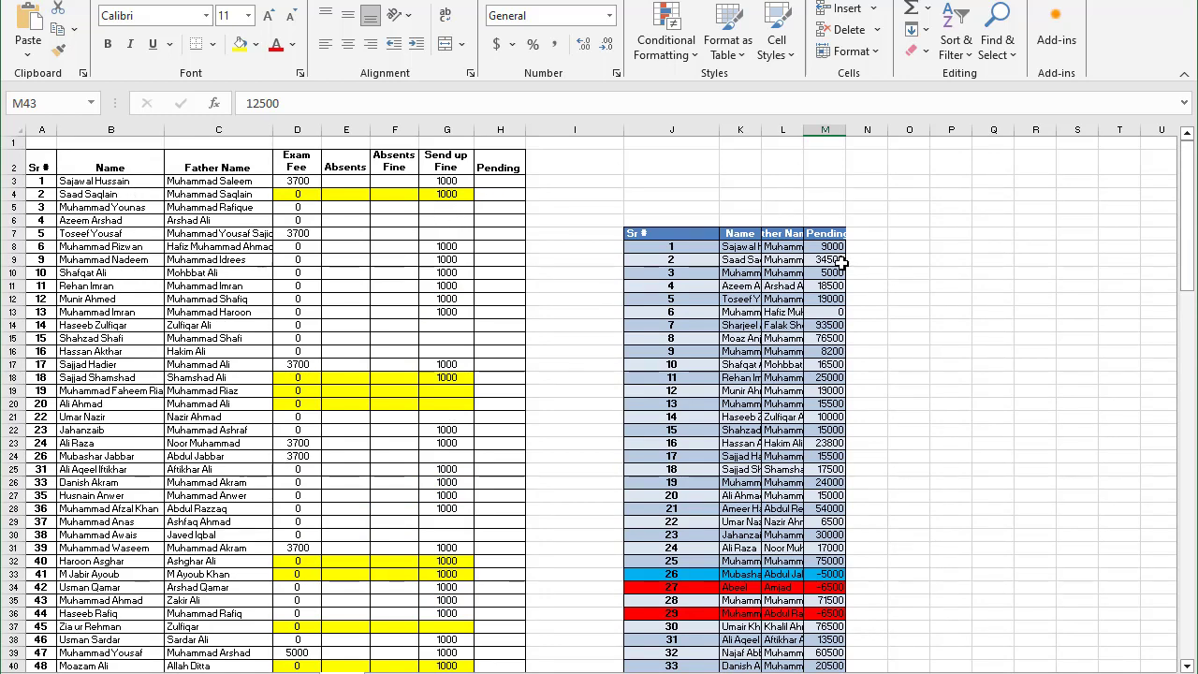
Start an INDEX formula in H3 with the pasted data $J$8:$M$79 as its absolute array.
click(494, 181)
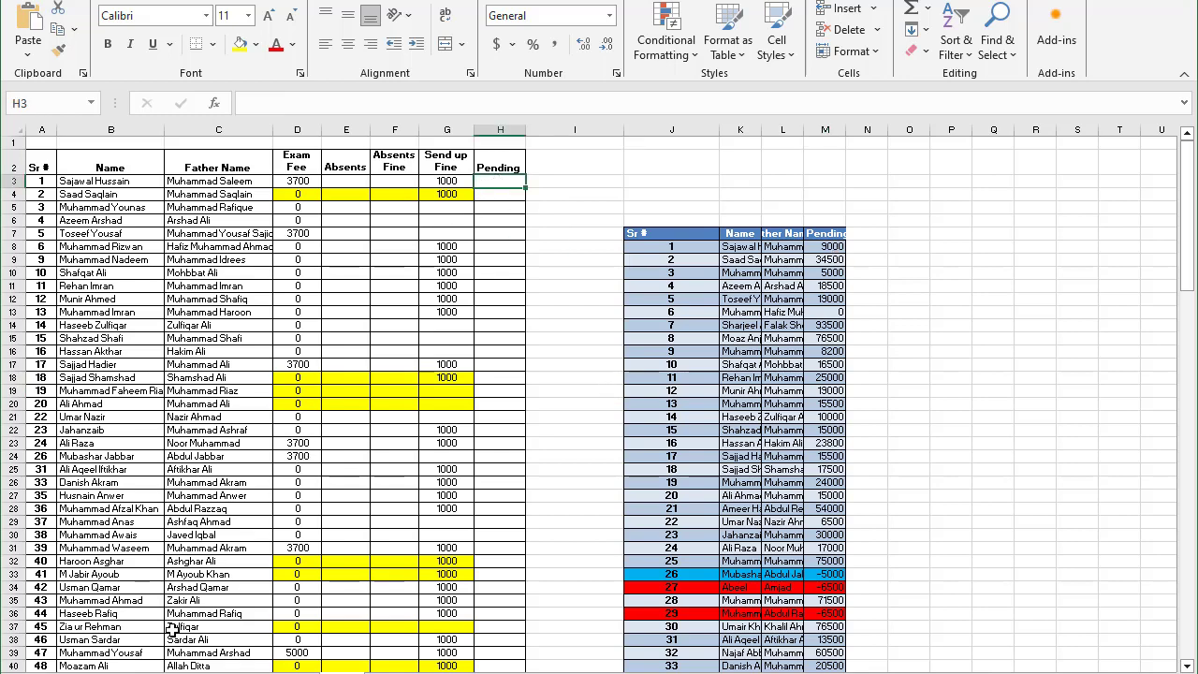
scroll(172, 631, down, 3)
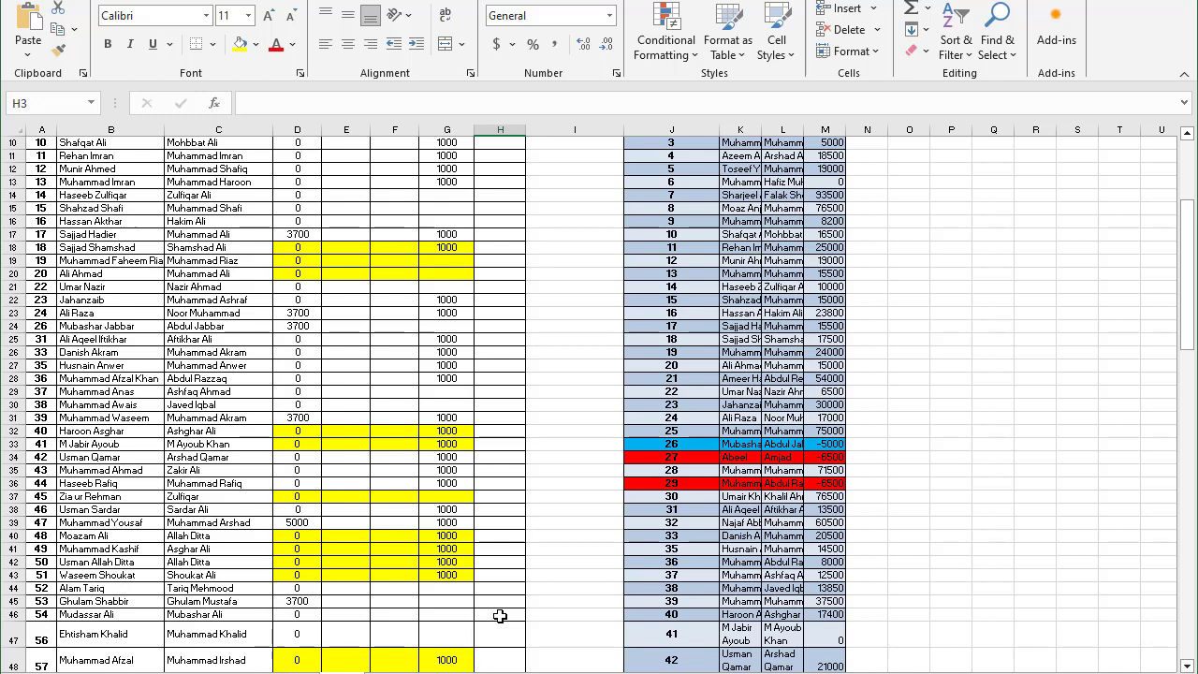
scroll(500, 615, up, 3)
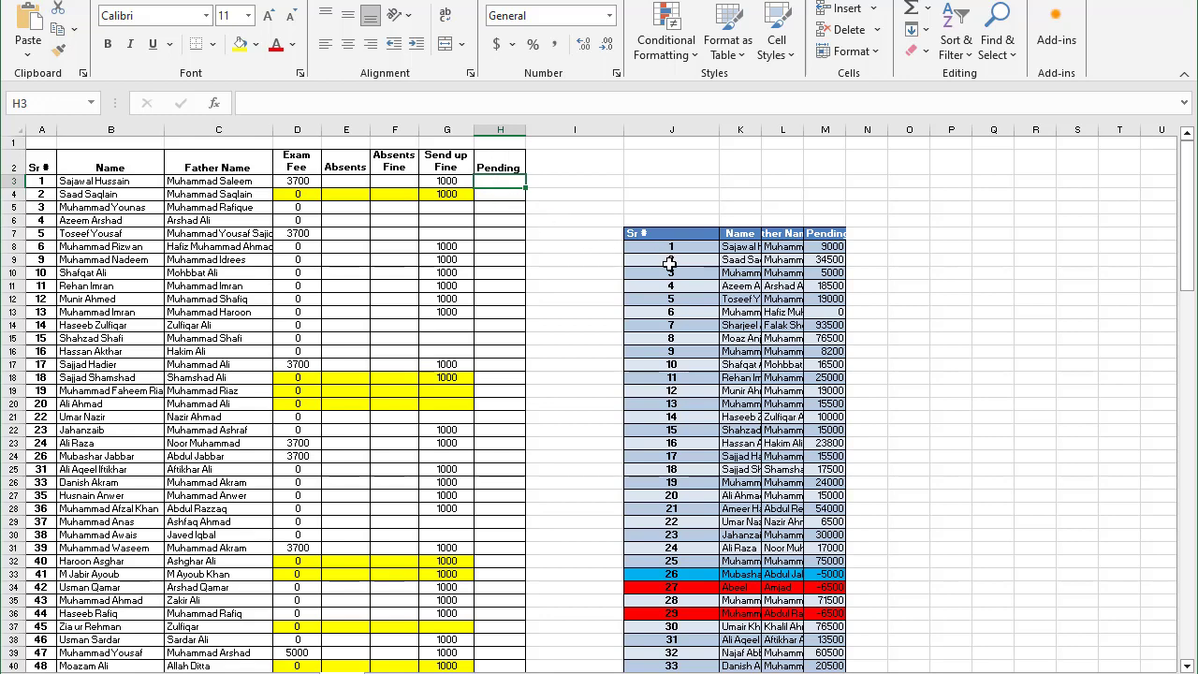
text(=in)
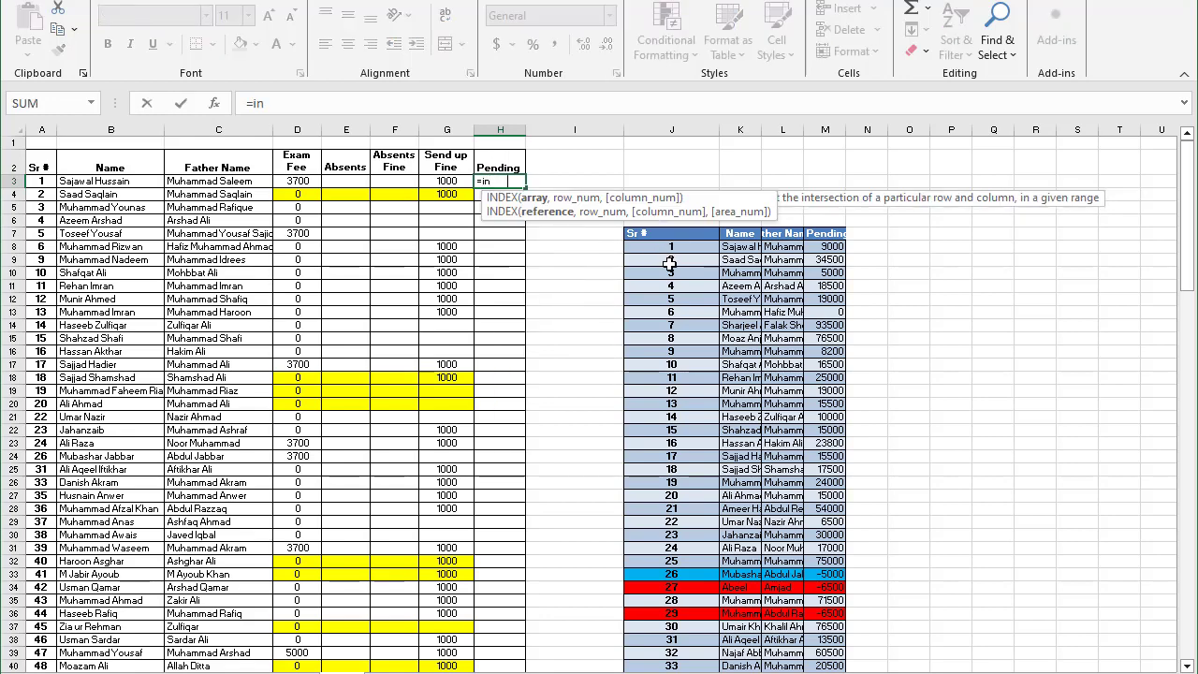
key(Tab)
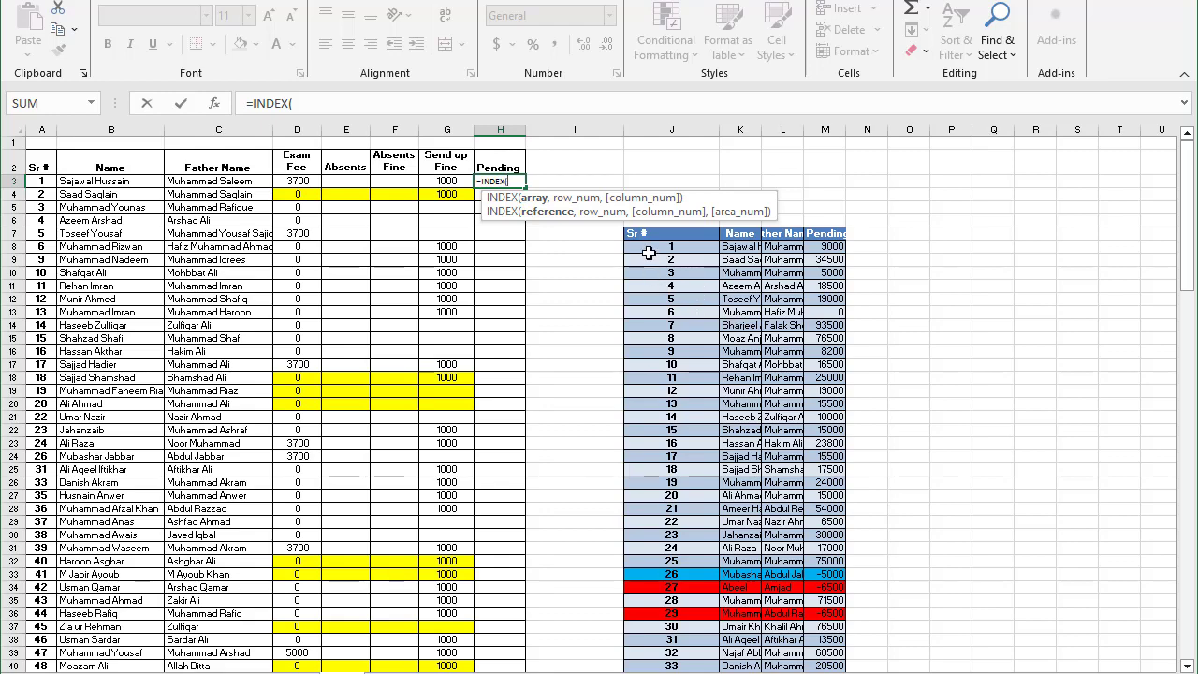
drag(650, 247, 820, 637)
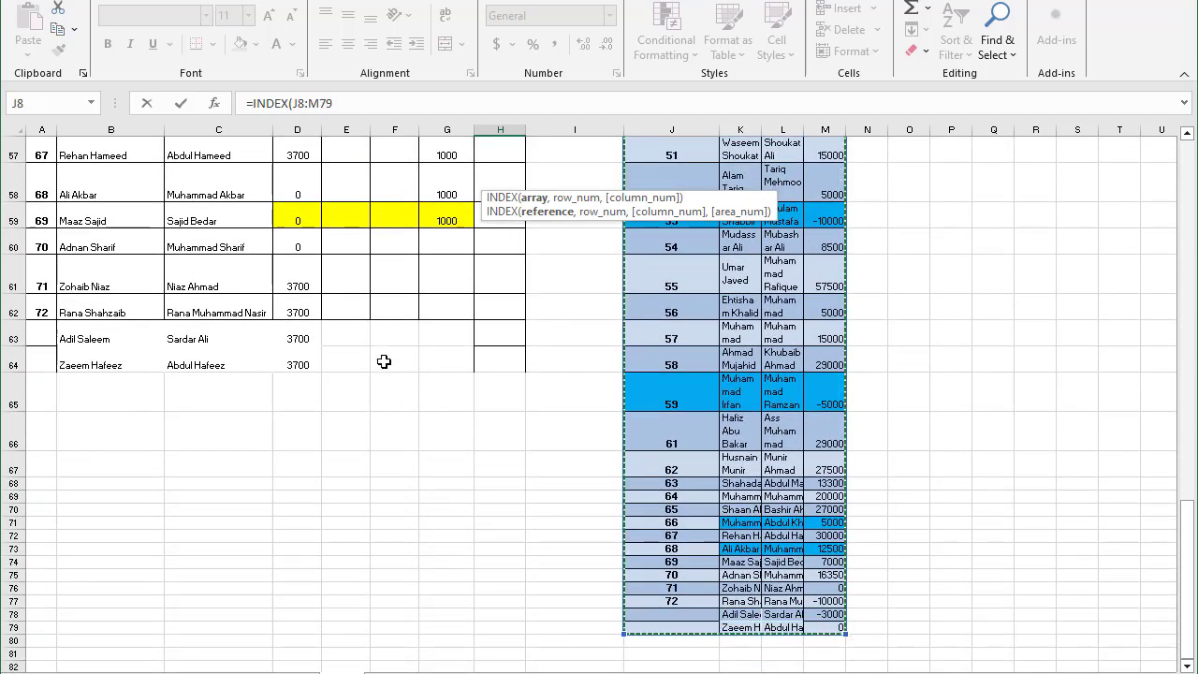
key(F4)
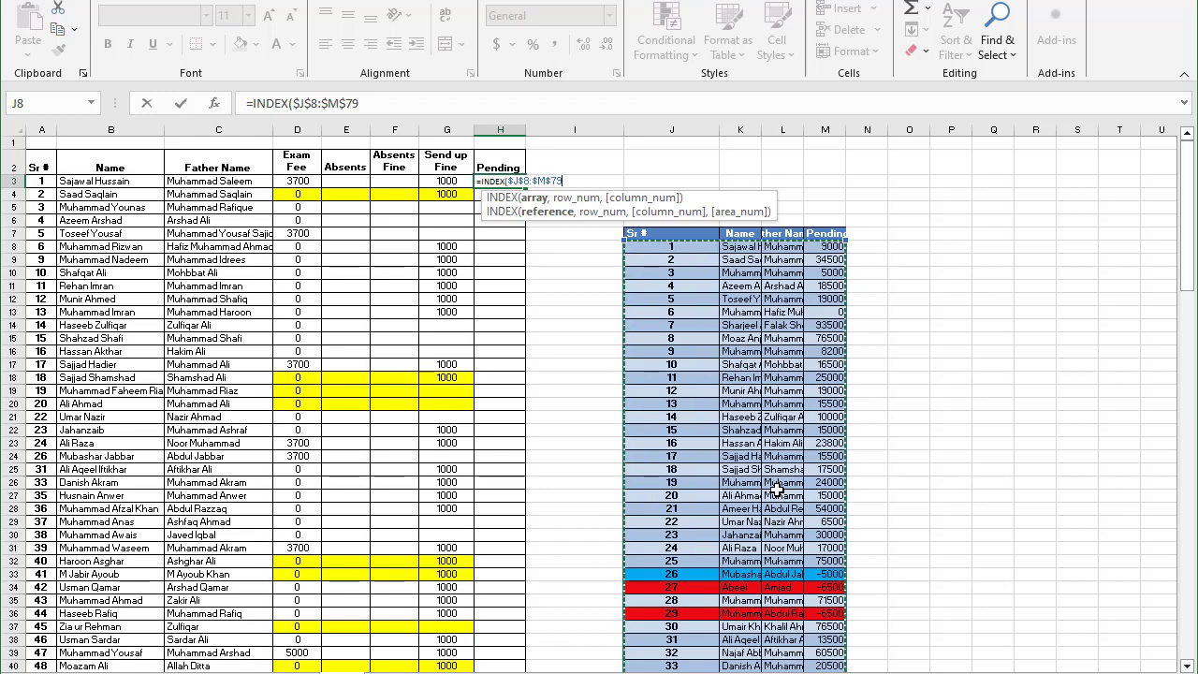
text(,)
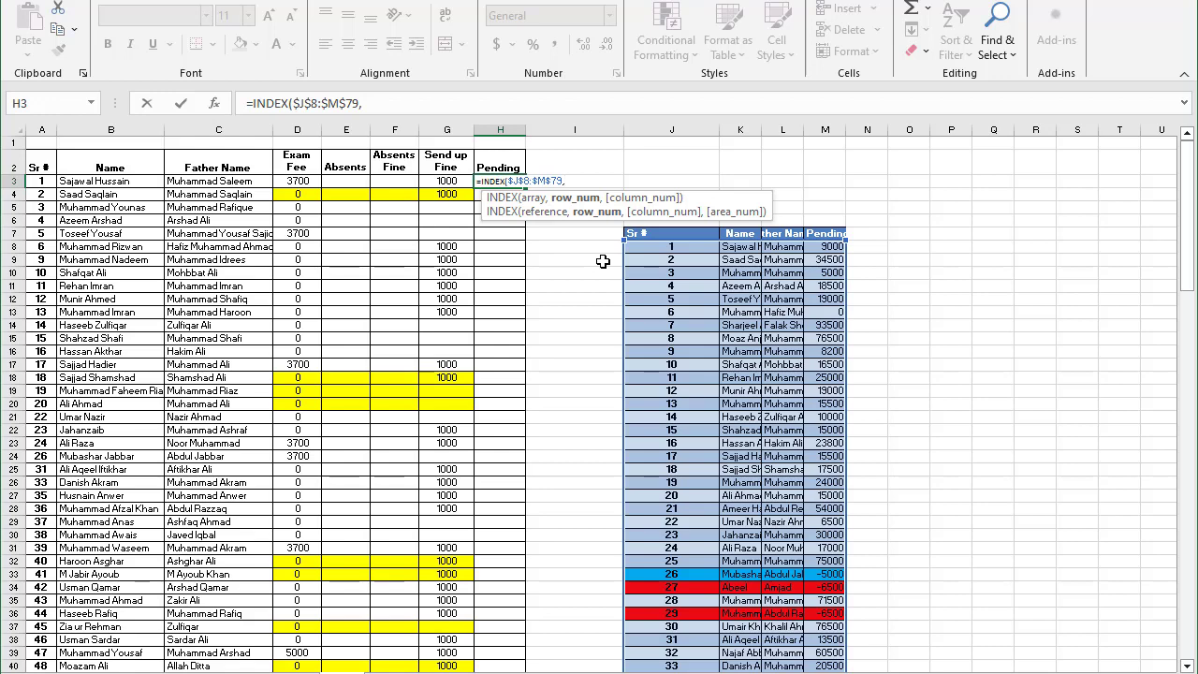
Add MATCH(B3,$K$8:$K$79,0) as the row number to find the student's name by exact match.
text(m)
key(Tab)
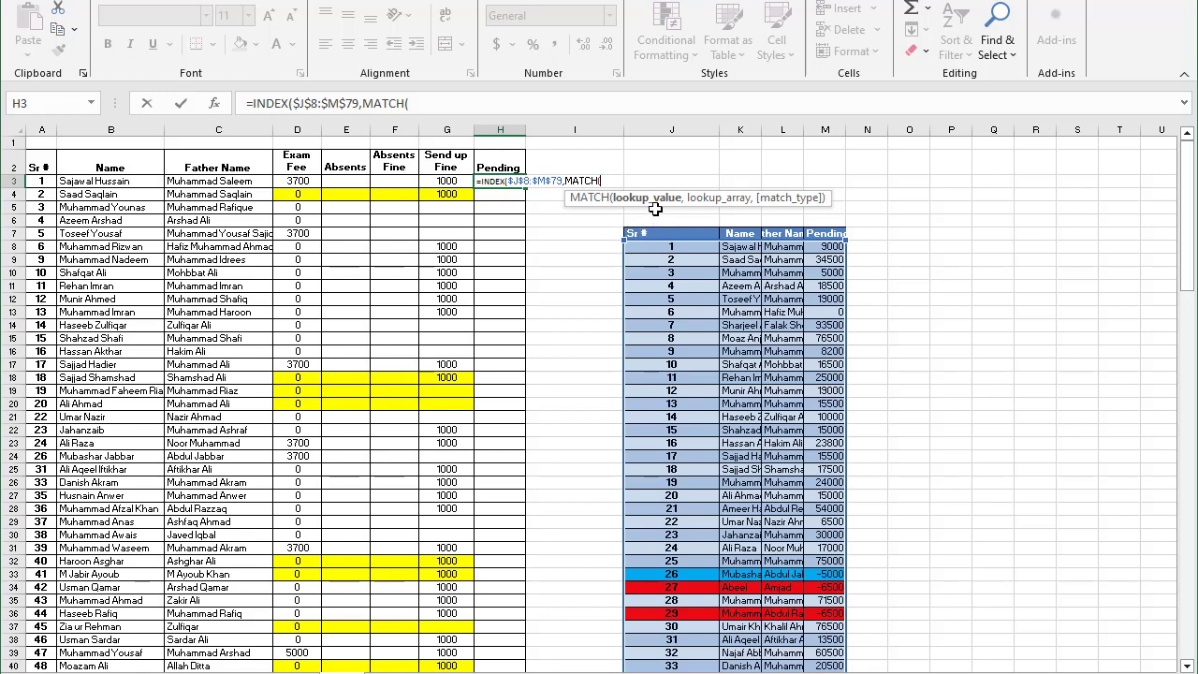
click(115, 184)
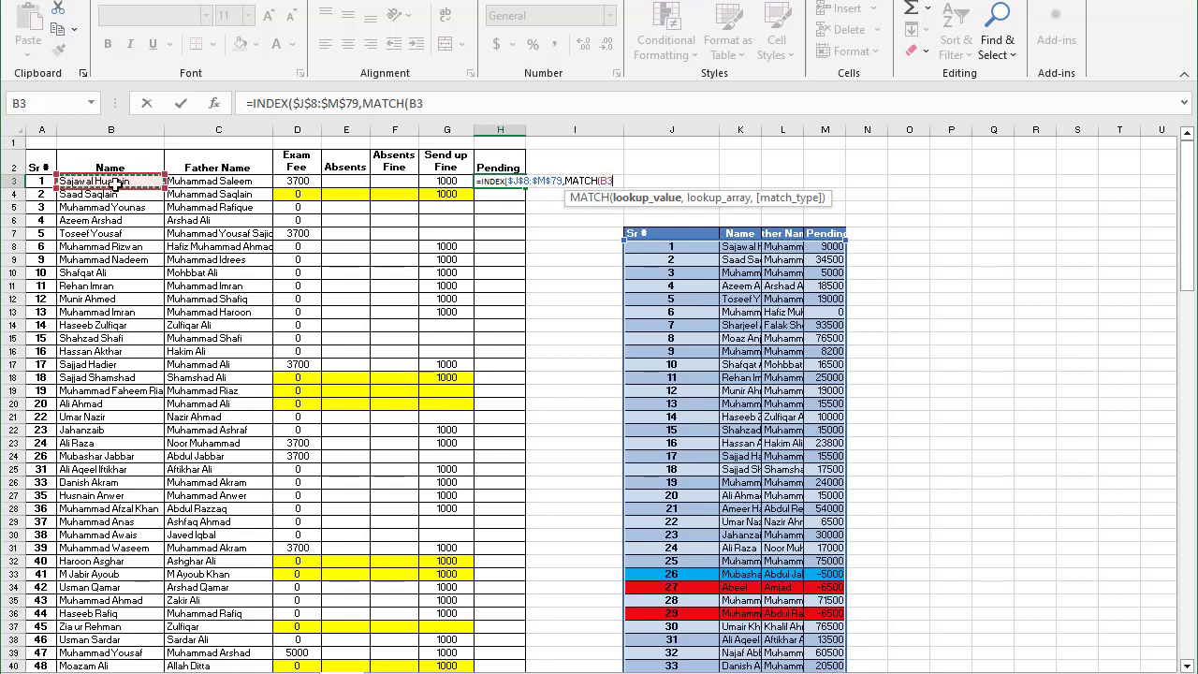
text(,)
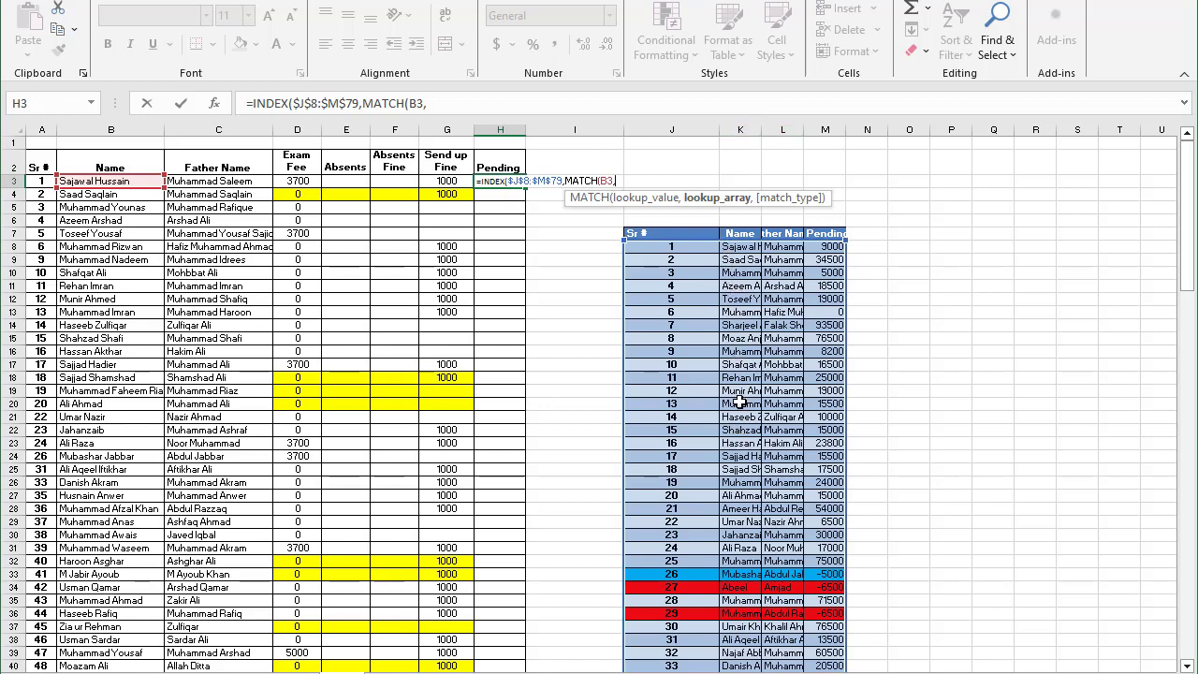
drag(742, 249, 726, 629)
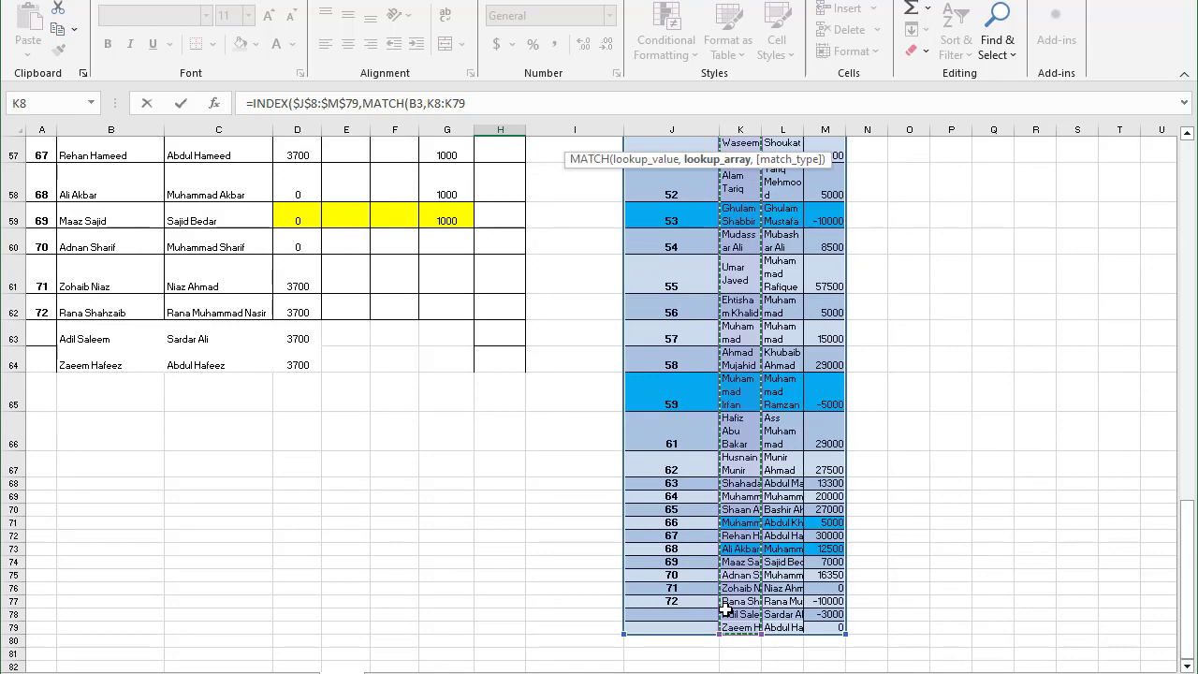
key(F4)
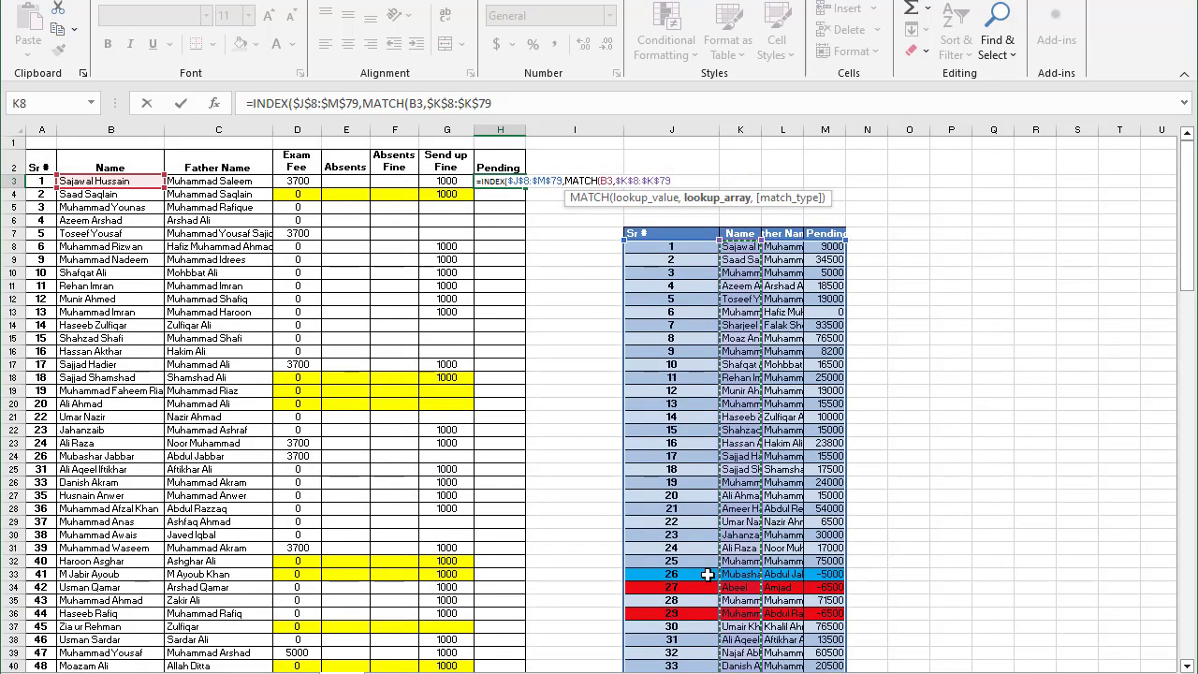
text(,)
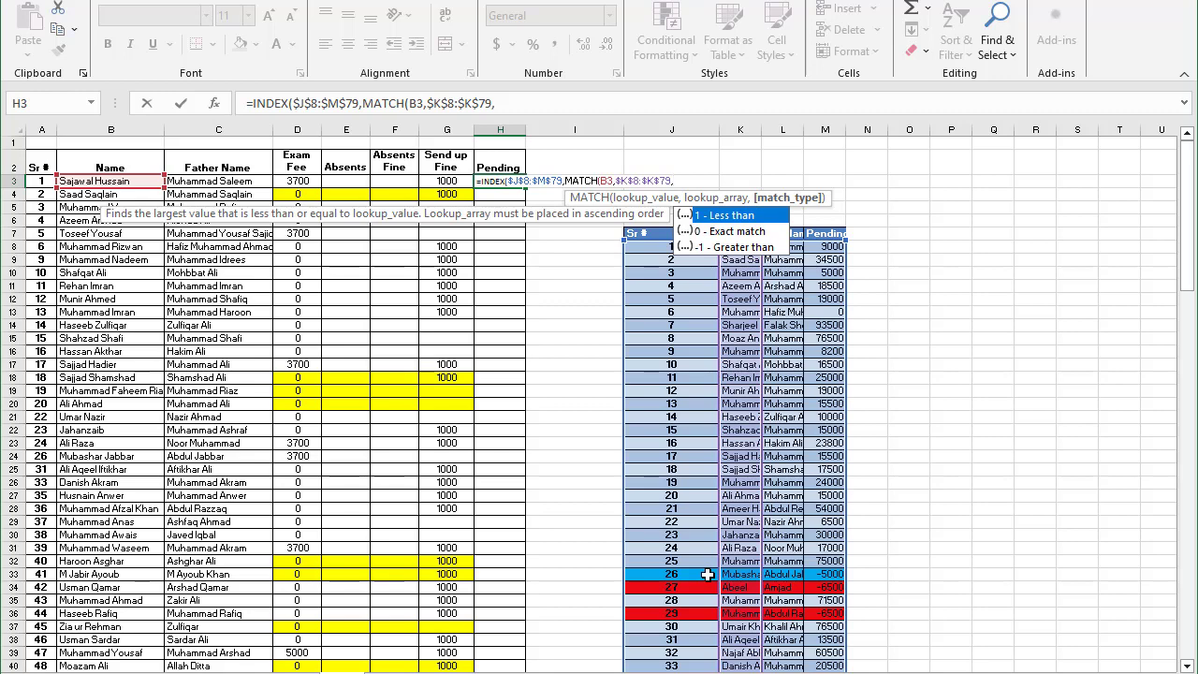
text(0))
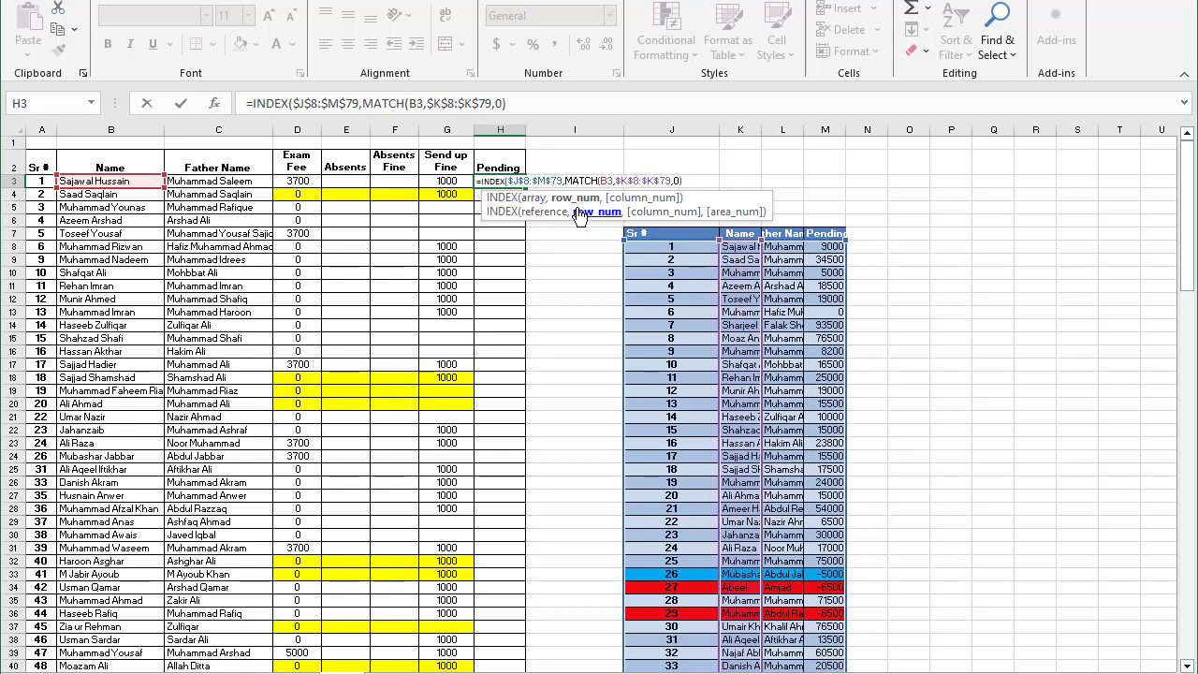
Add MATCH($H$2,$J$7:$M$7,0) as the column number and complete the INDEX formula in H3.
text(,)
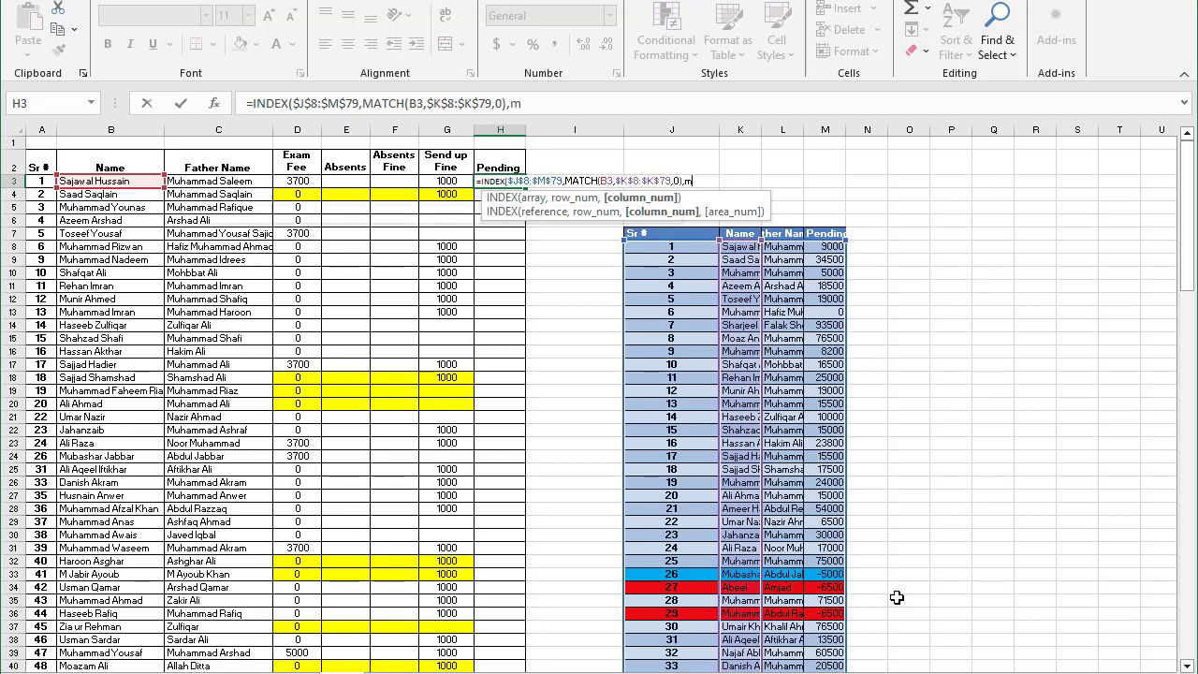
text(MATCH()
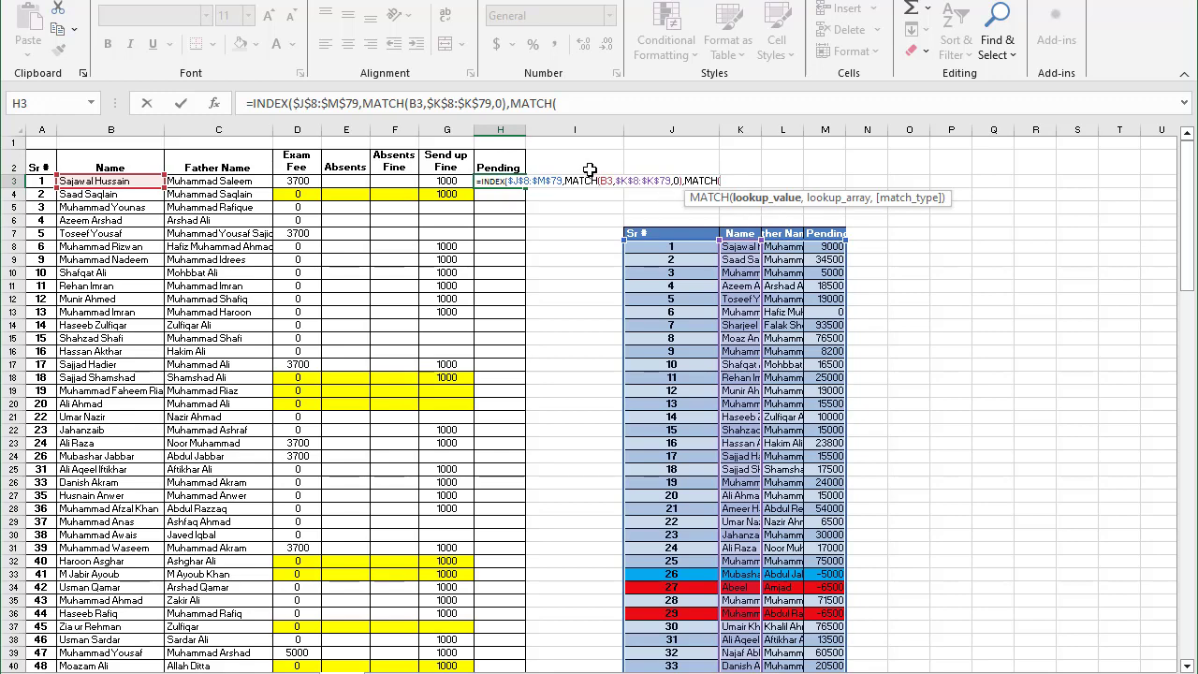
click(502, 159)
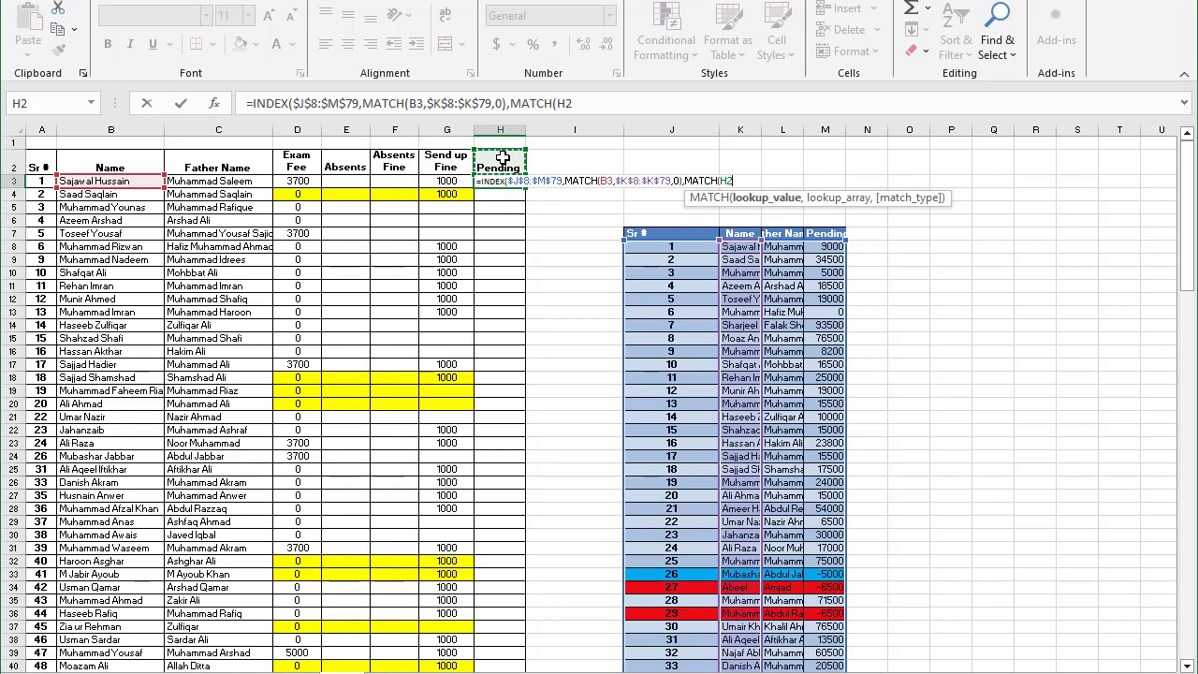
key(F4)
text(,)
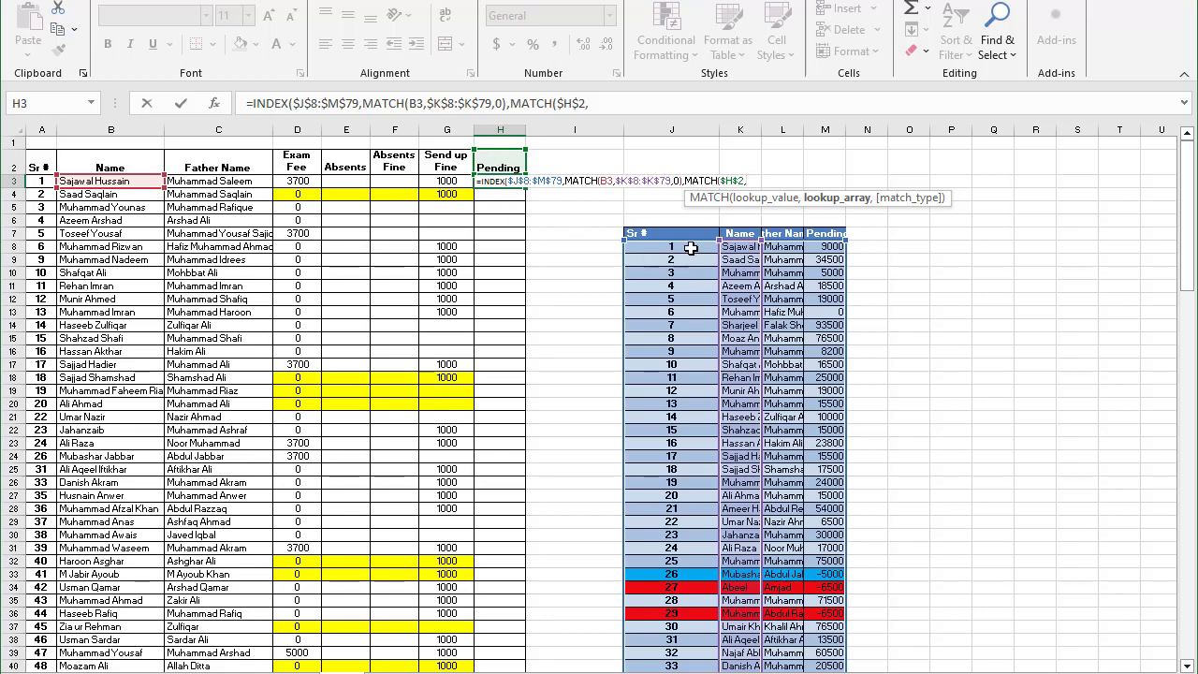
drag(635, 232, 817, 233)
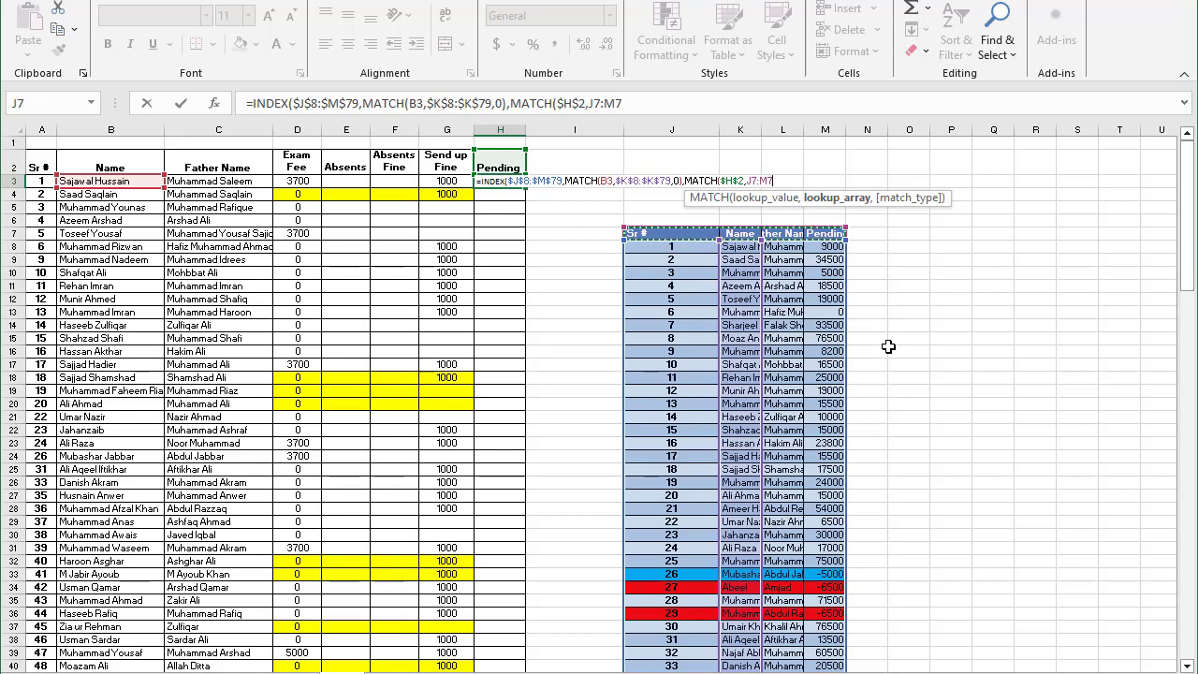
key(F4)
text(,)
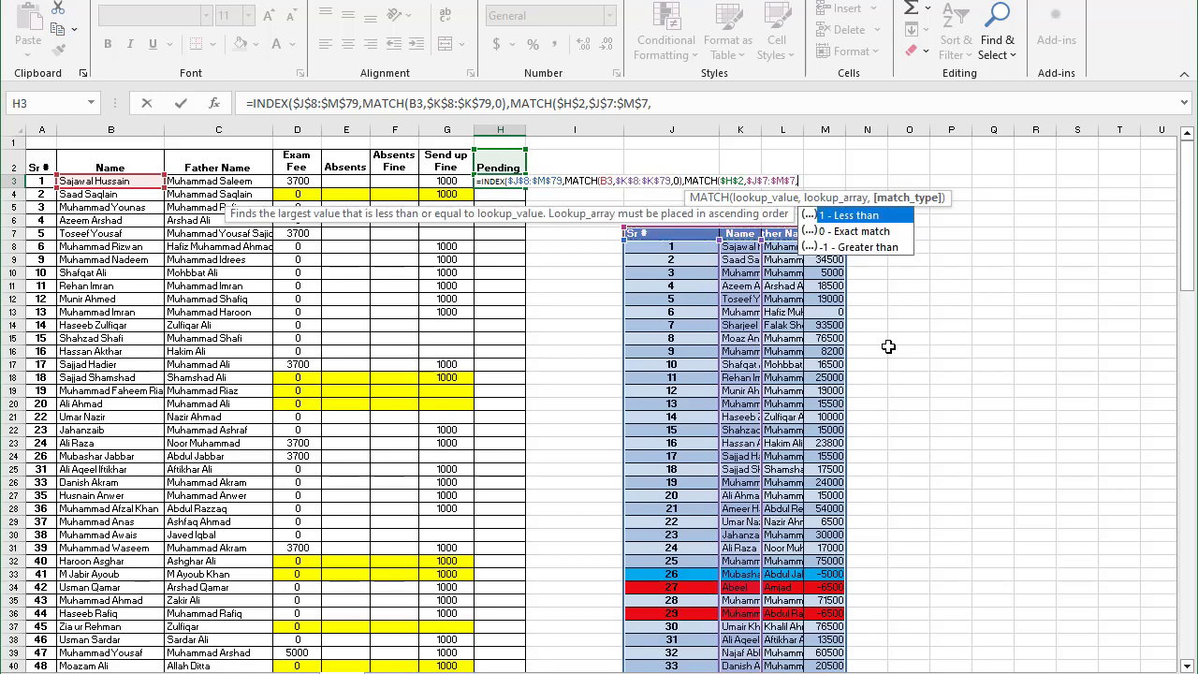
text(0))
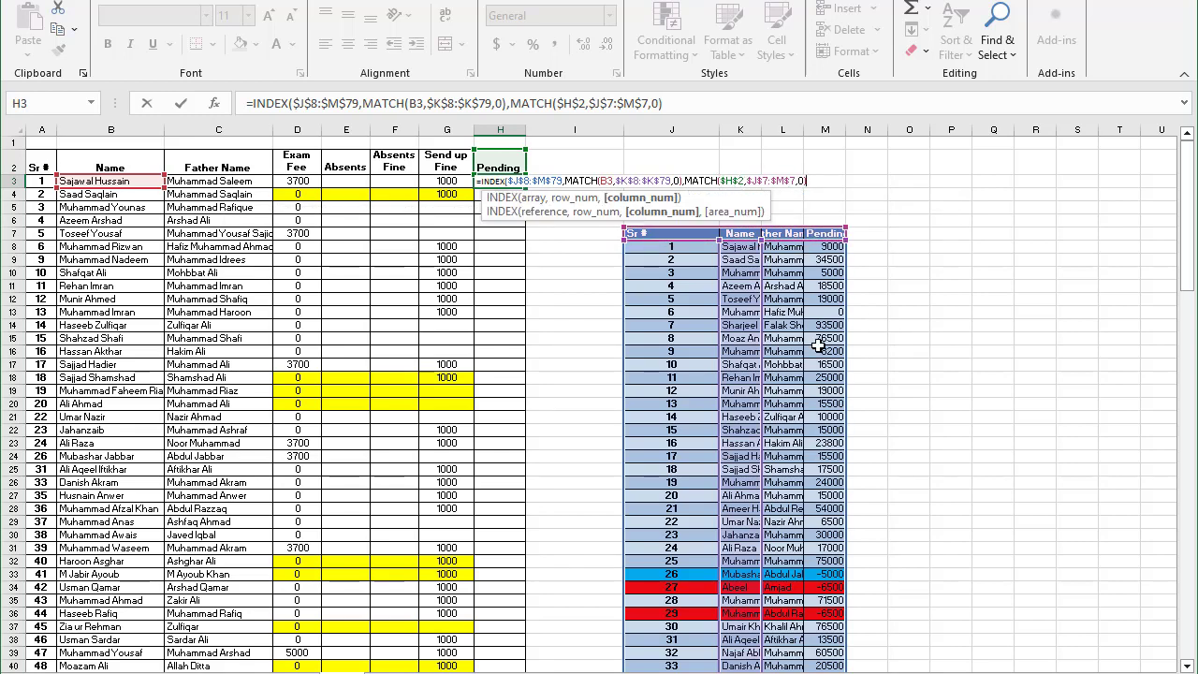
text())
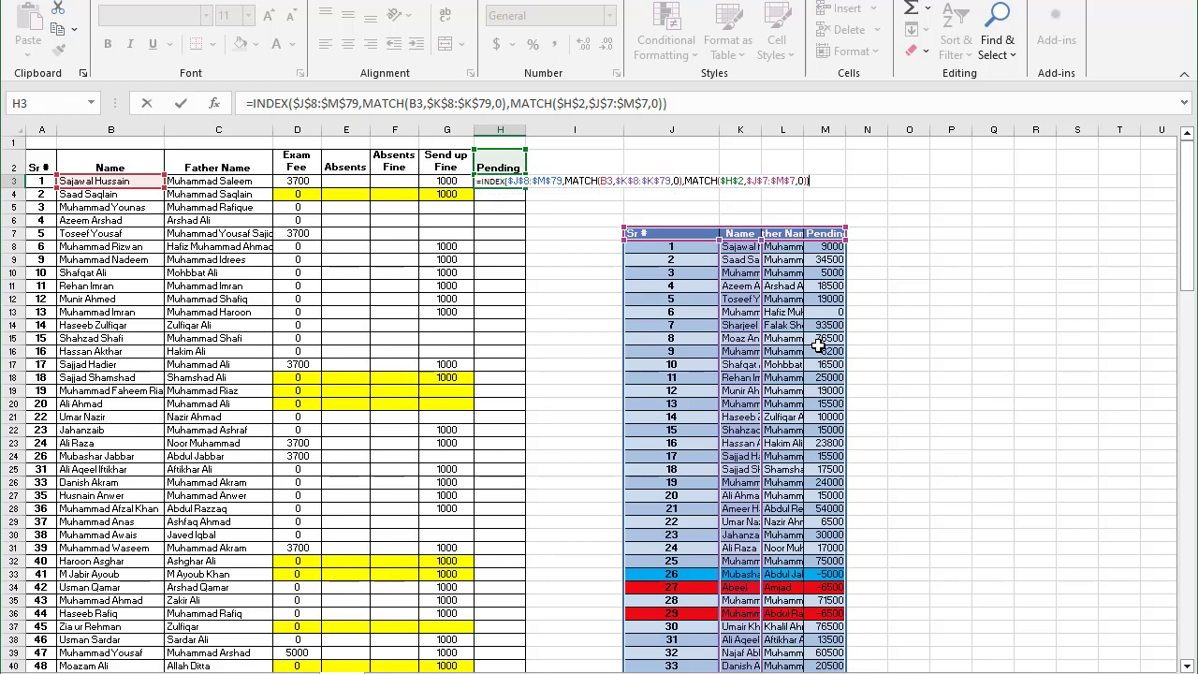
key(Return)
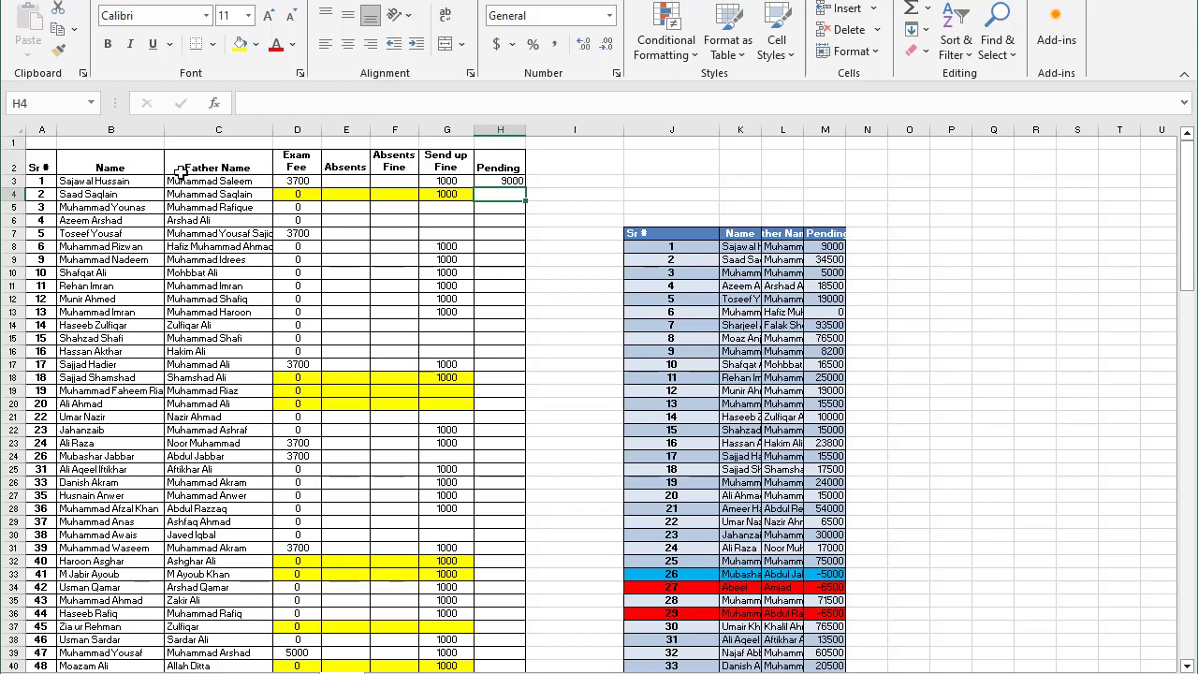
Fill the H3 formula down the Pending column through H64.
click(501, 184)
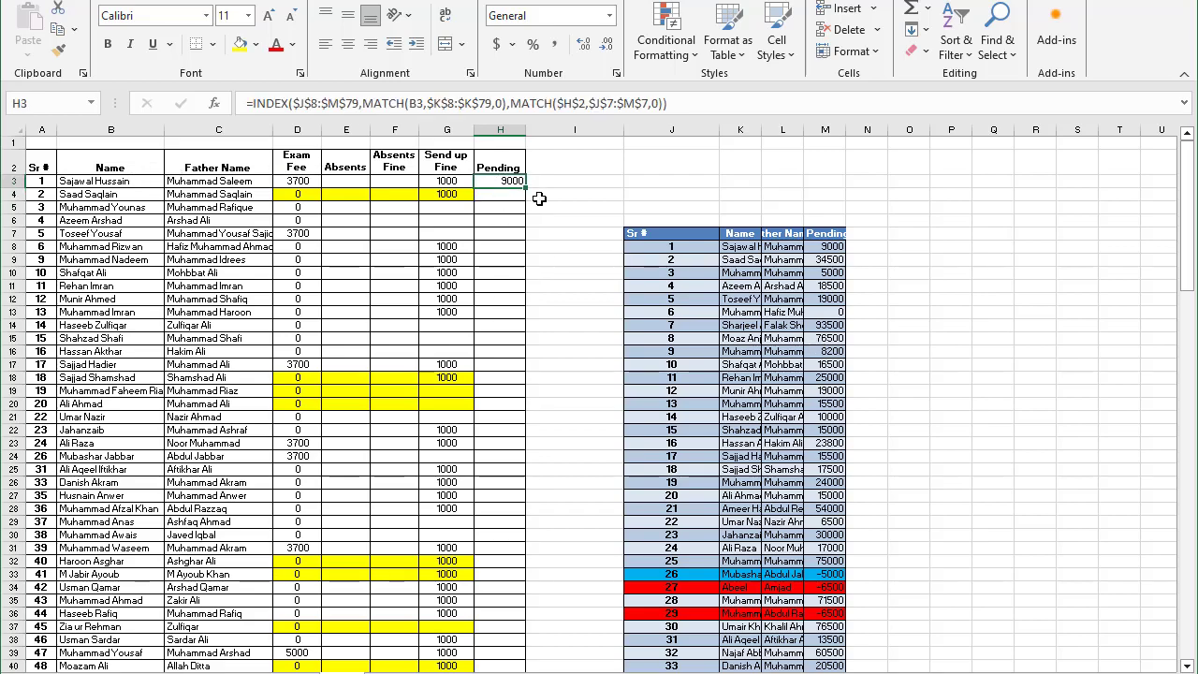
mouse_move(527, 201)
mouse_down()
mouse_move(529, 663)
mouse_move(530, 572)
mouse_move(531, 607)
mouse_up()
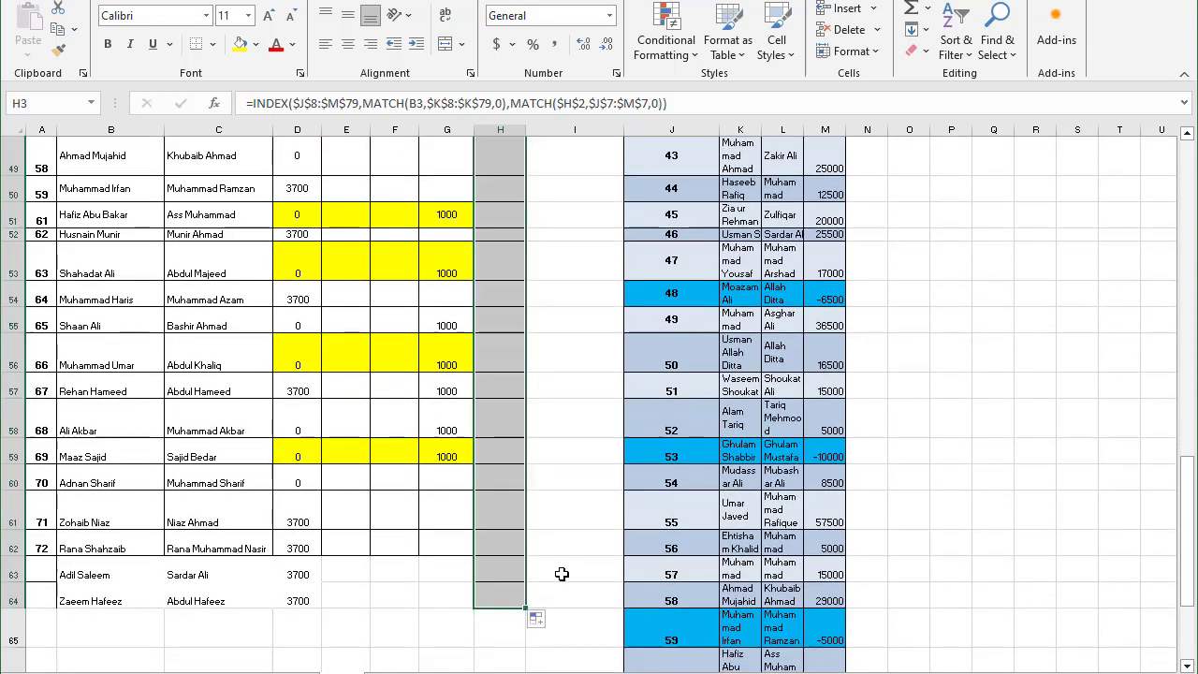
scroll(553, 562, up, 12)
scroll(541, 557, up, 4)
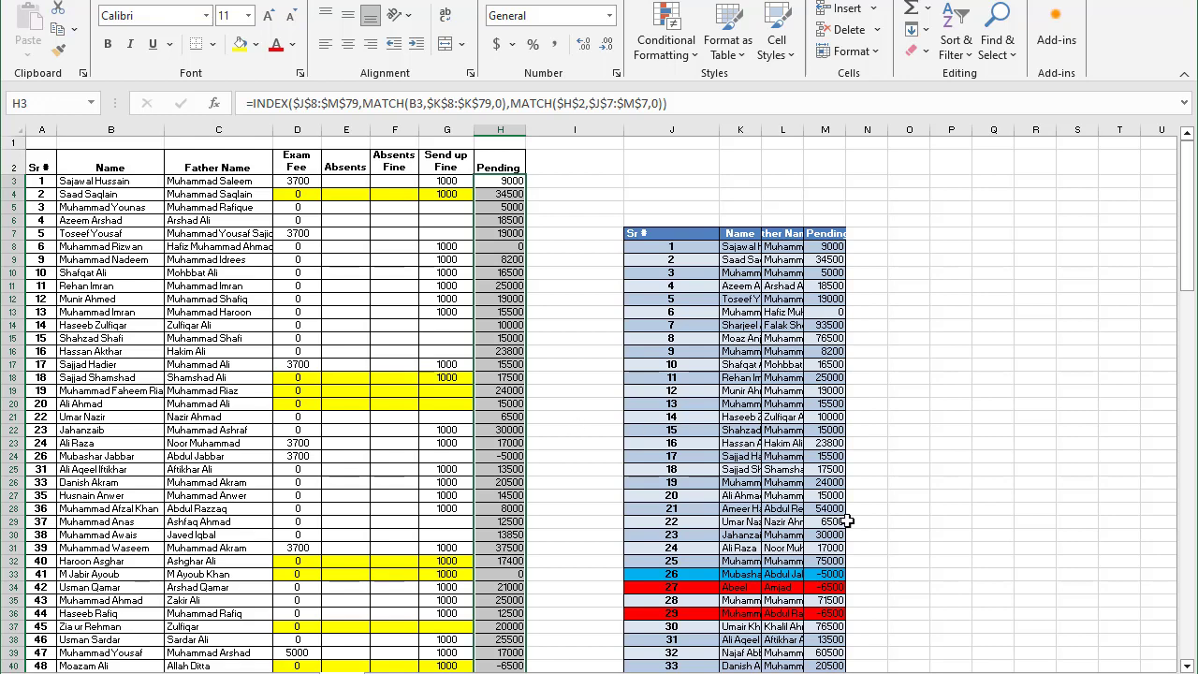
Check the Pending amount of Sr # 20 in the fee list against the same student in the pasted table.
click(44, 405)
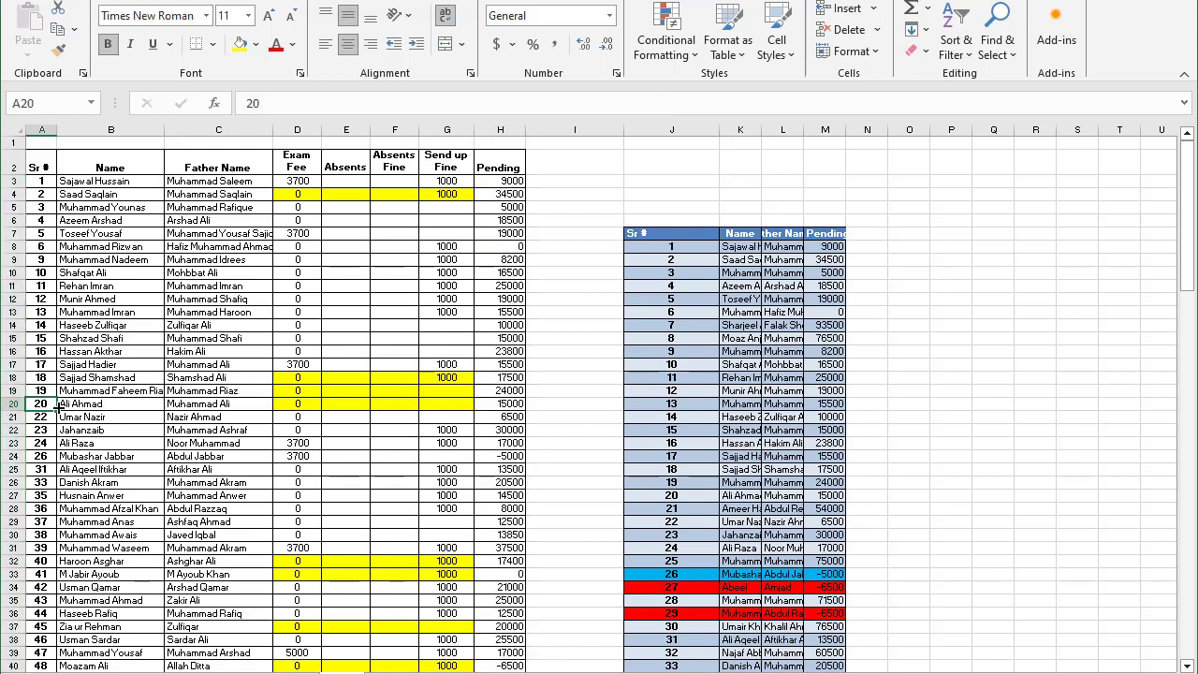
click(515, 405)
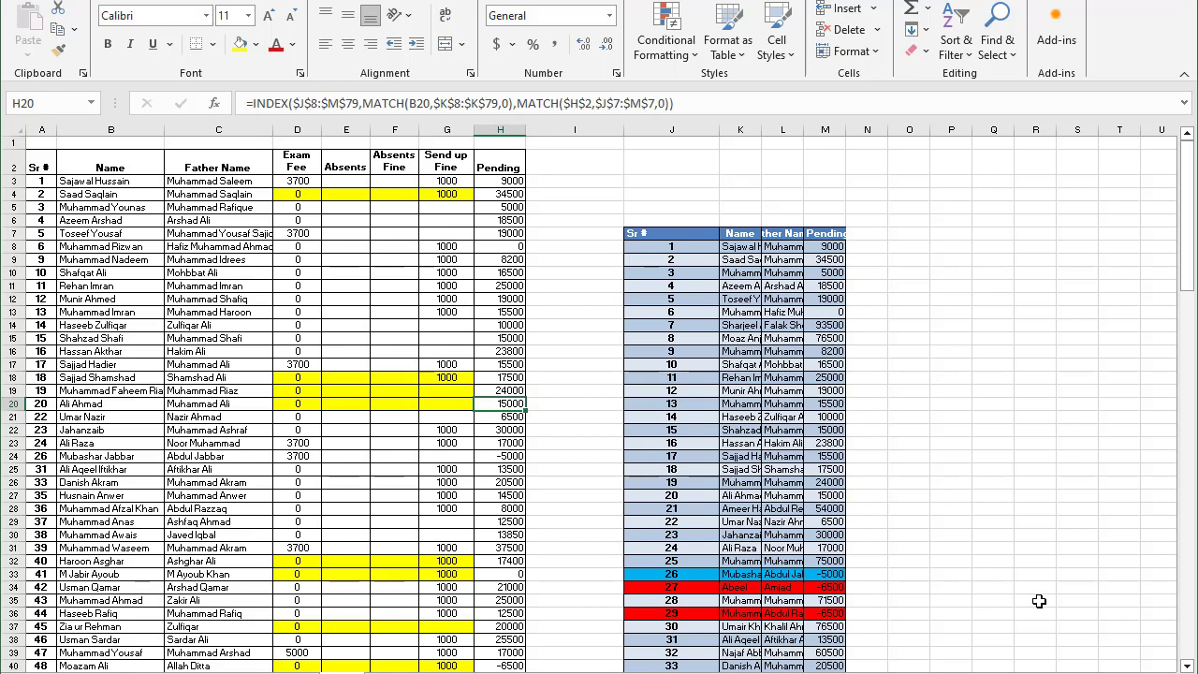
click(682, 498)
click(741, 497)
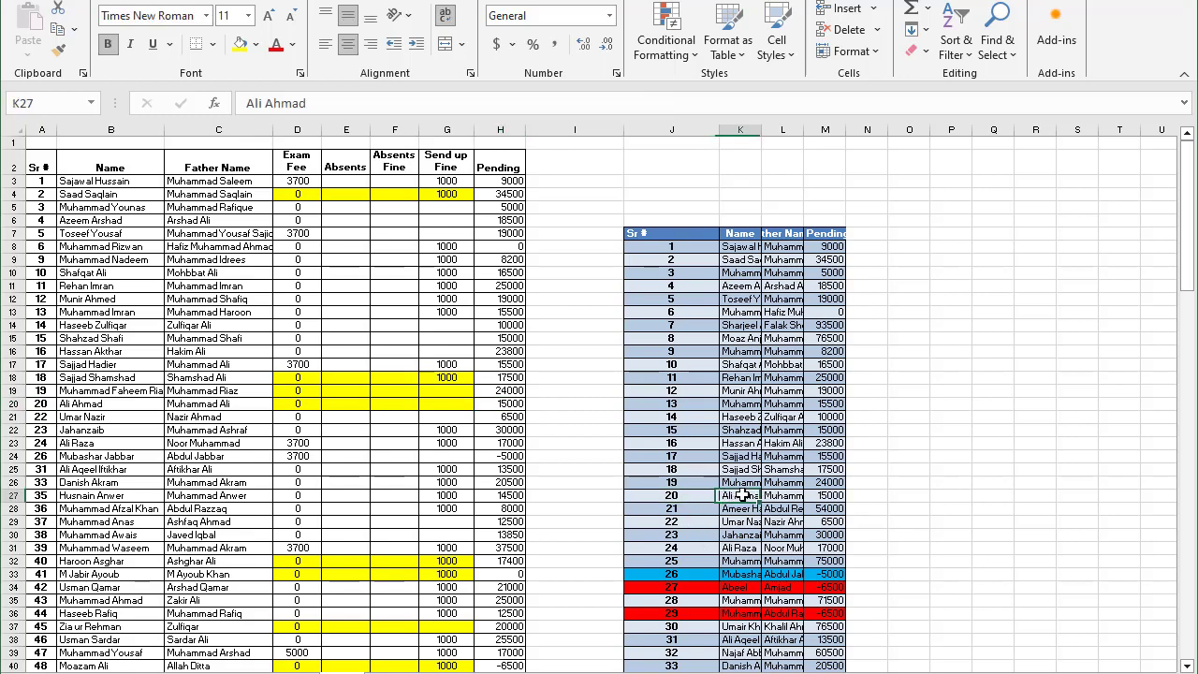
click(827, 495)
Check the Pending amount of Sr # 44 in the fee list against the matching record in the pasted table.
scroll(569, 516, down, 4)
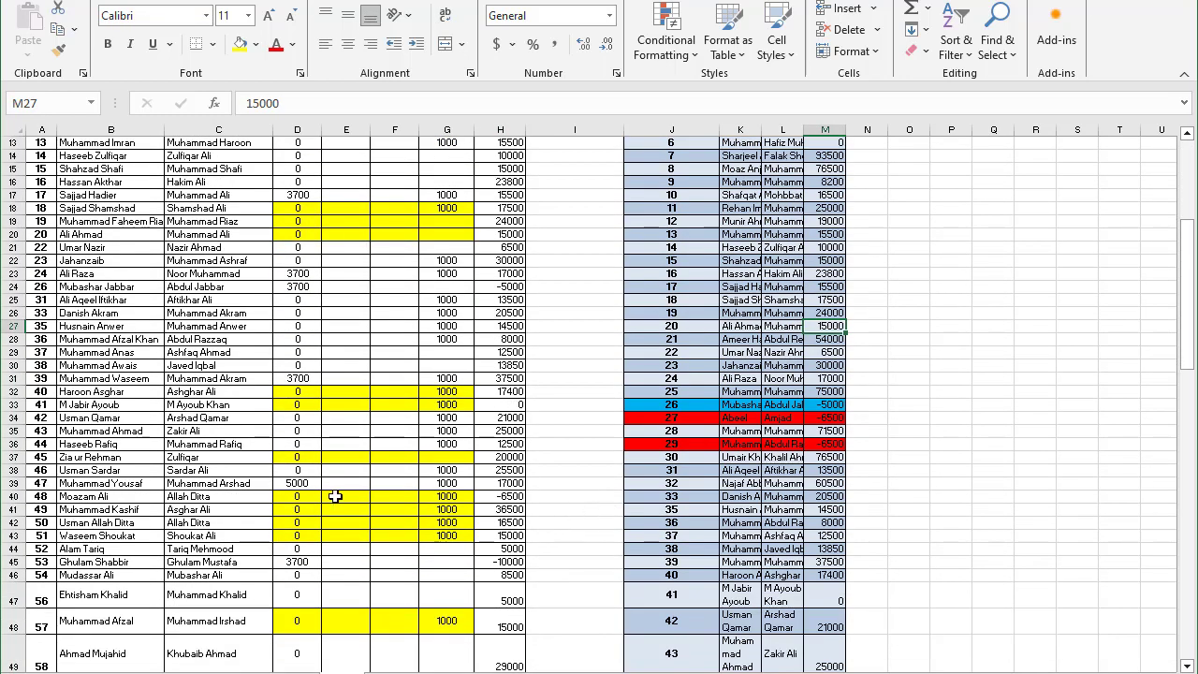
click(49, 446)
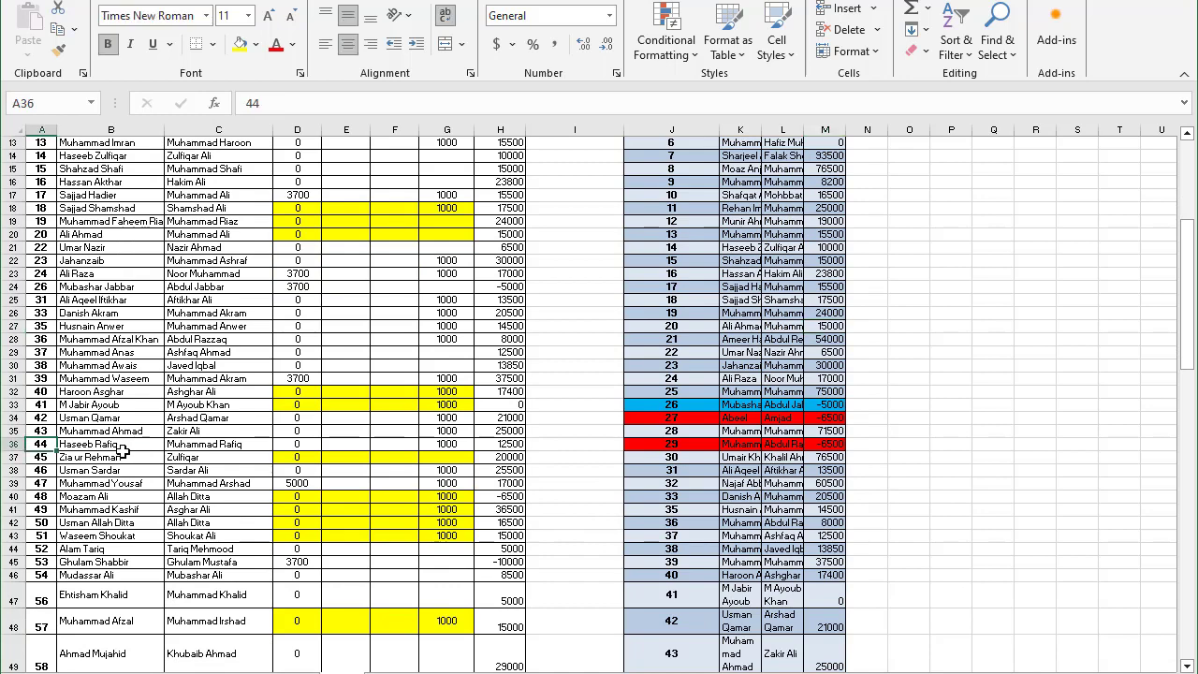
click(515, 447)
scroll(615, 533, down, 4)
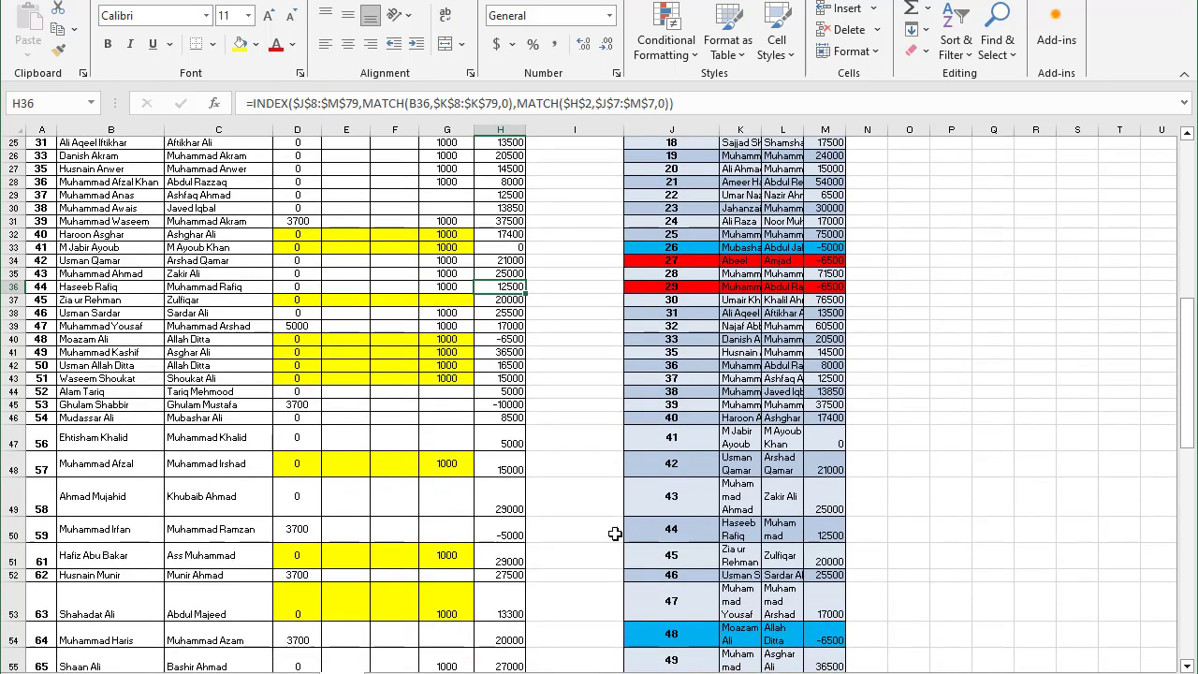
click(671, 529)
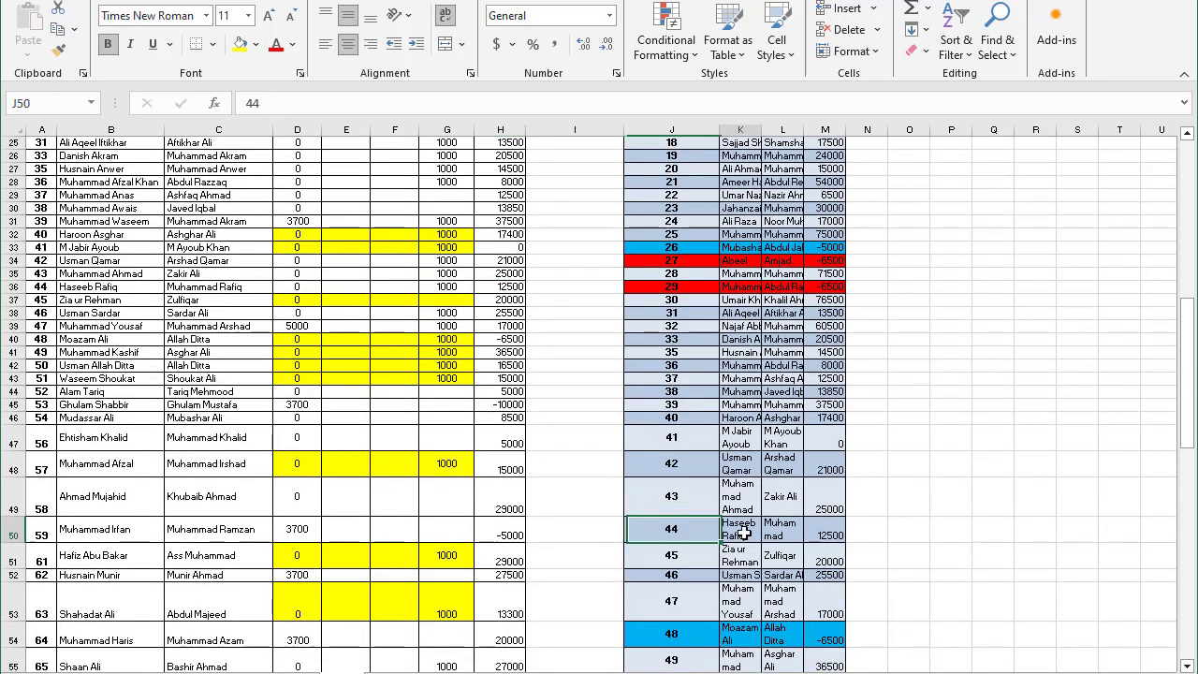
click(744, 532)
click(824, 530)
scroll(555, 554, up, 8)
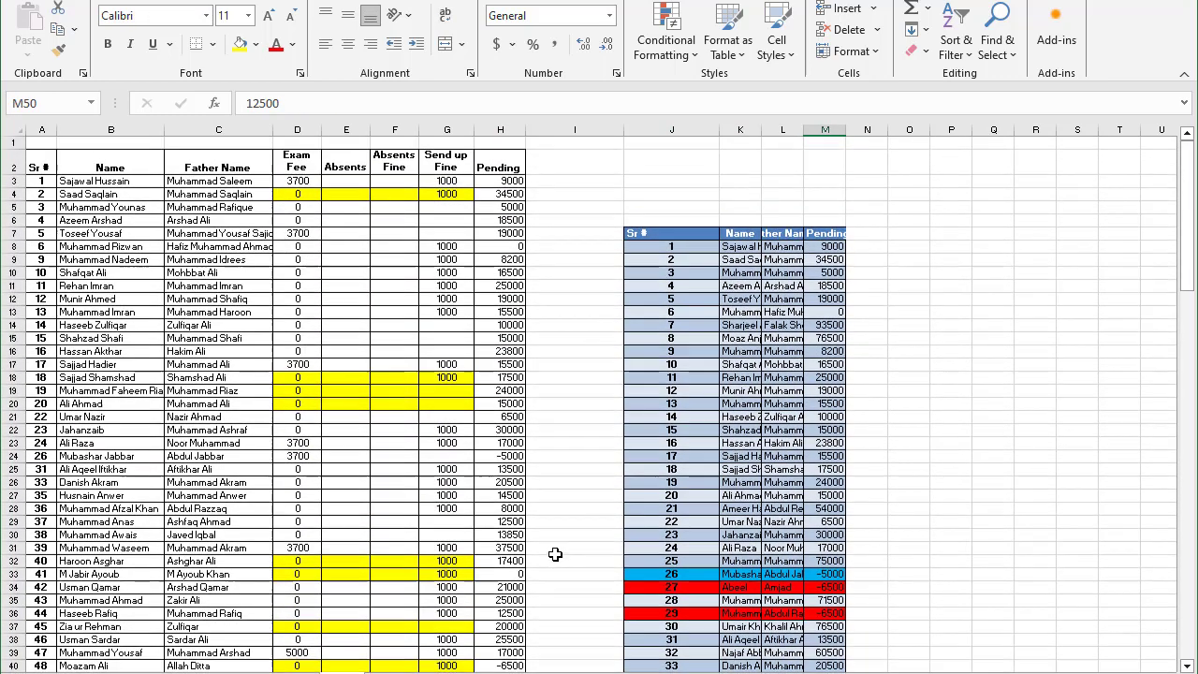